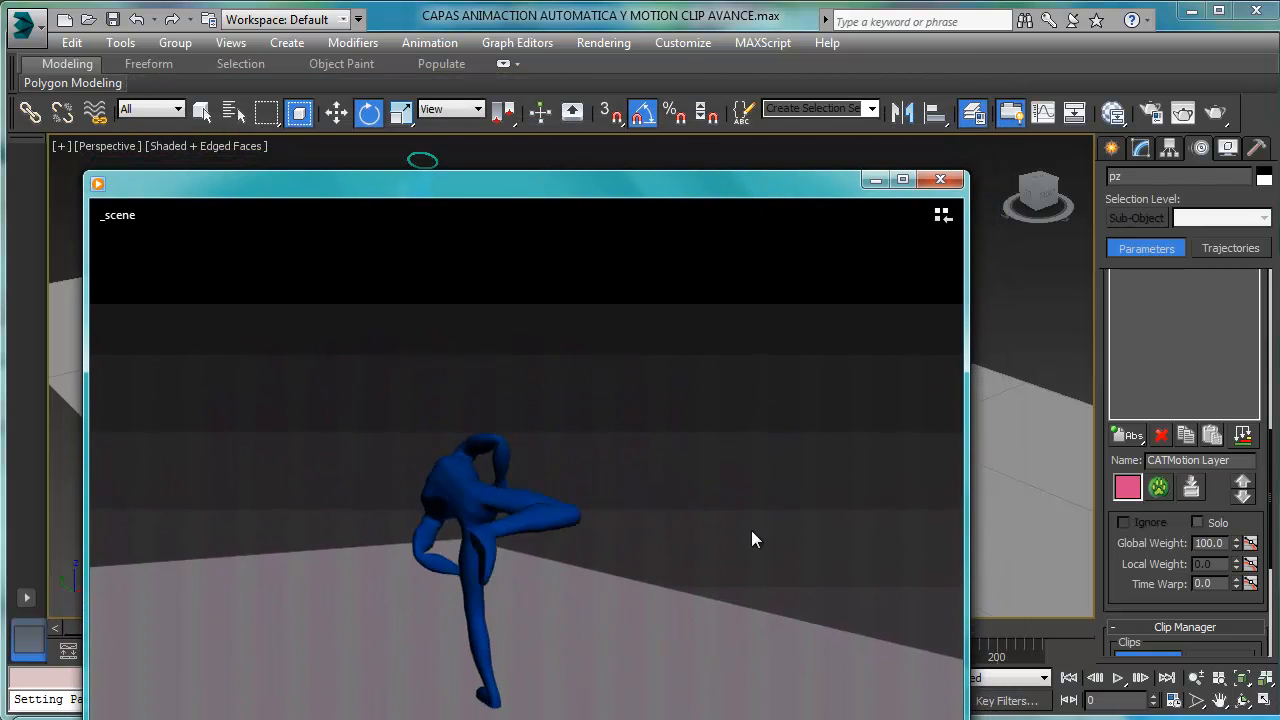
Load the BackKick.bip clip for the pz rig from the clip manager.
left_click(875, 181)
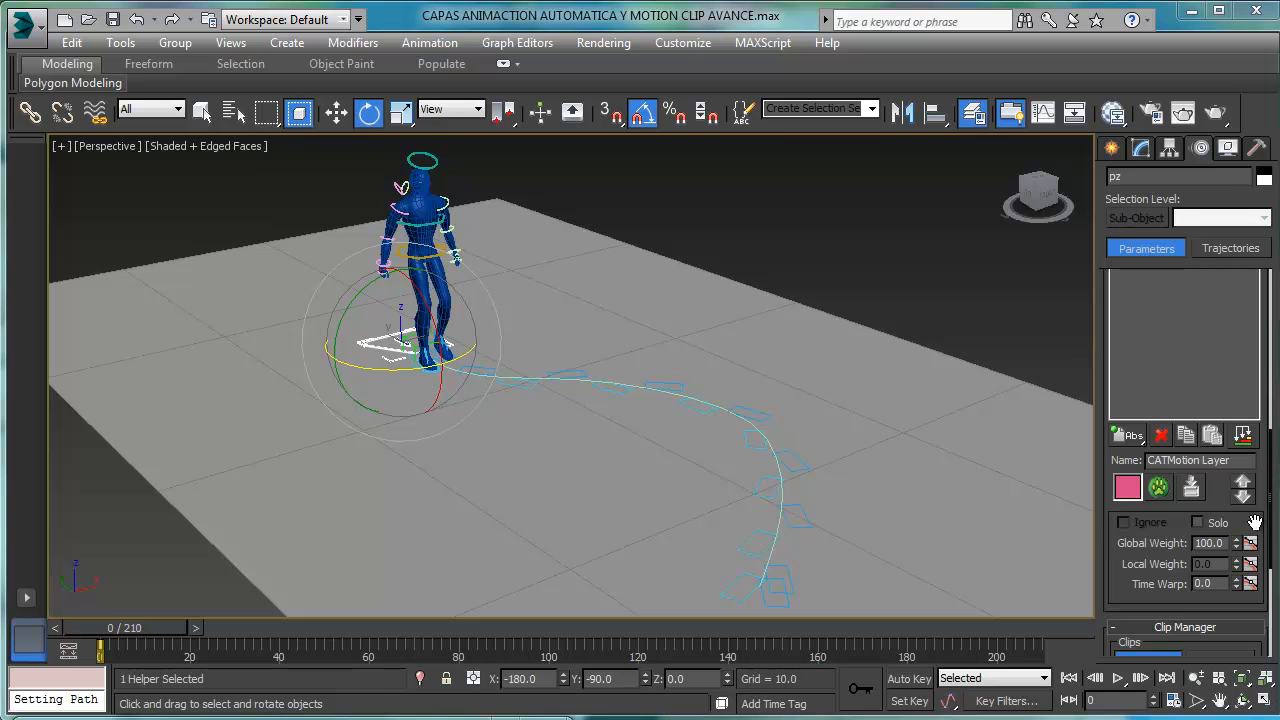
scroll(1258, 520, "down", 5)
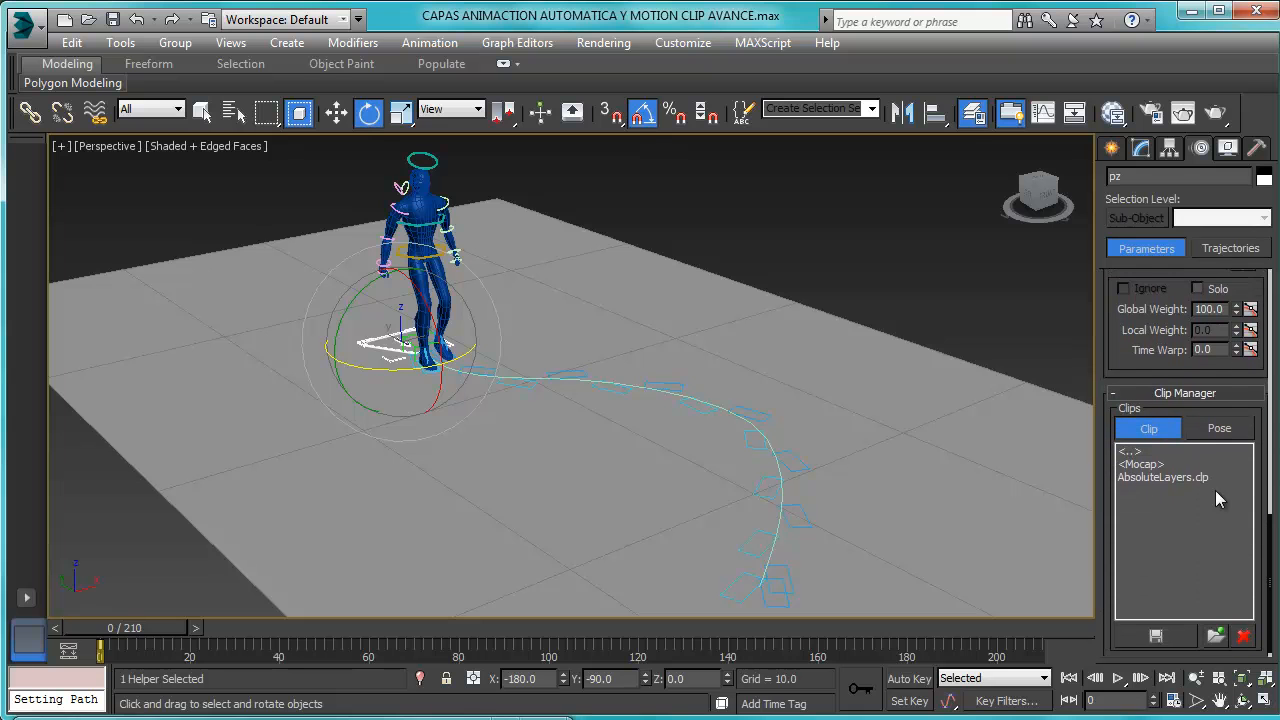
left_click(1217, 638)
left_click_drag(493, 33, 547, 33)
left_click(340, 114)
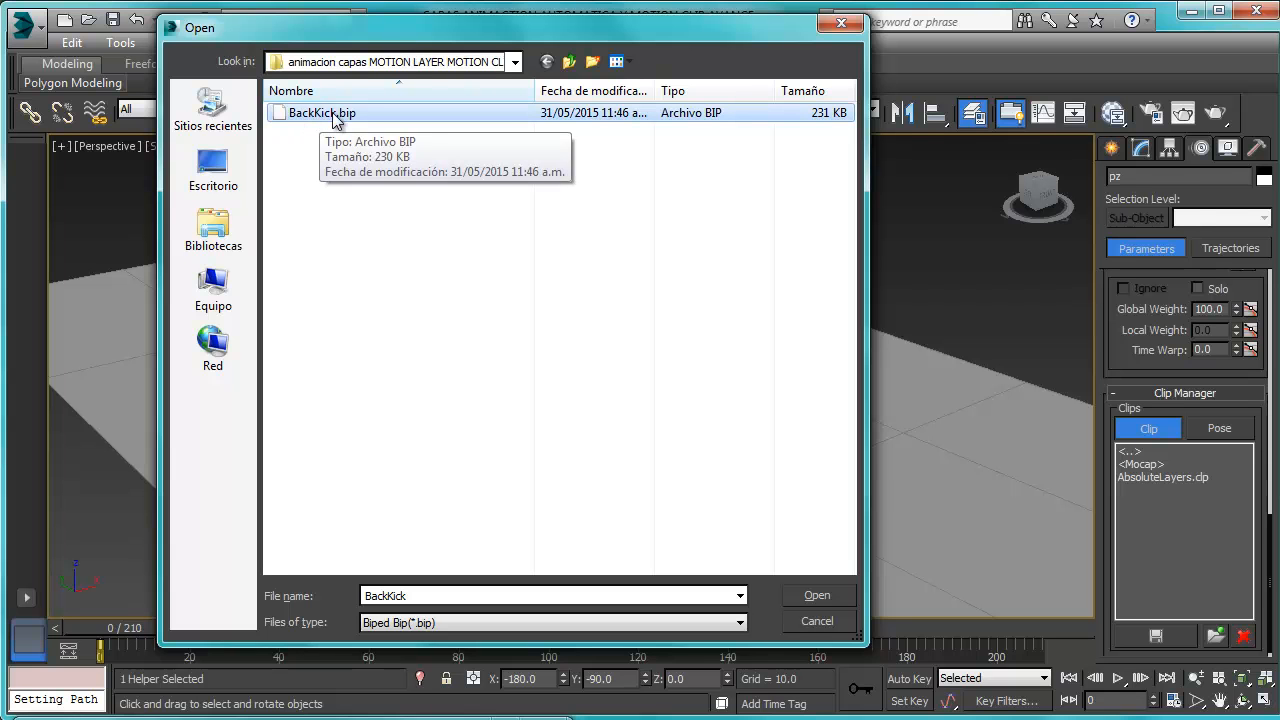
left_click(460, 623)
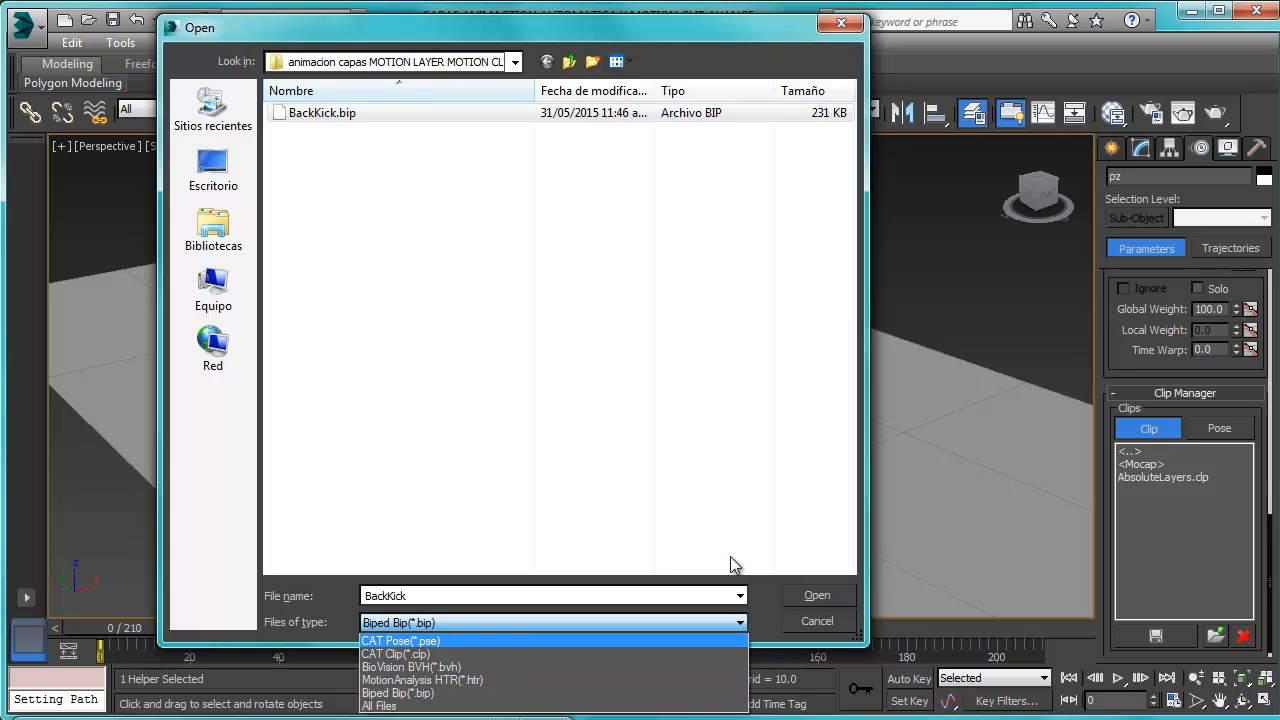
left_click(510, 358)
left_click(350, 116)
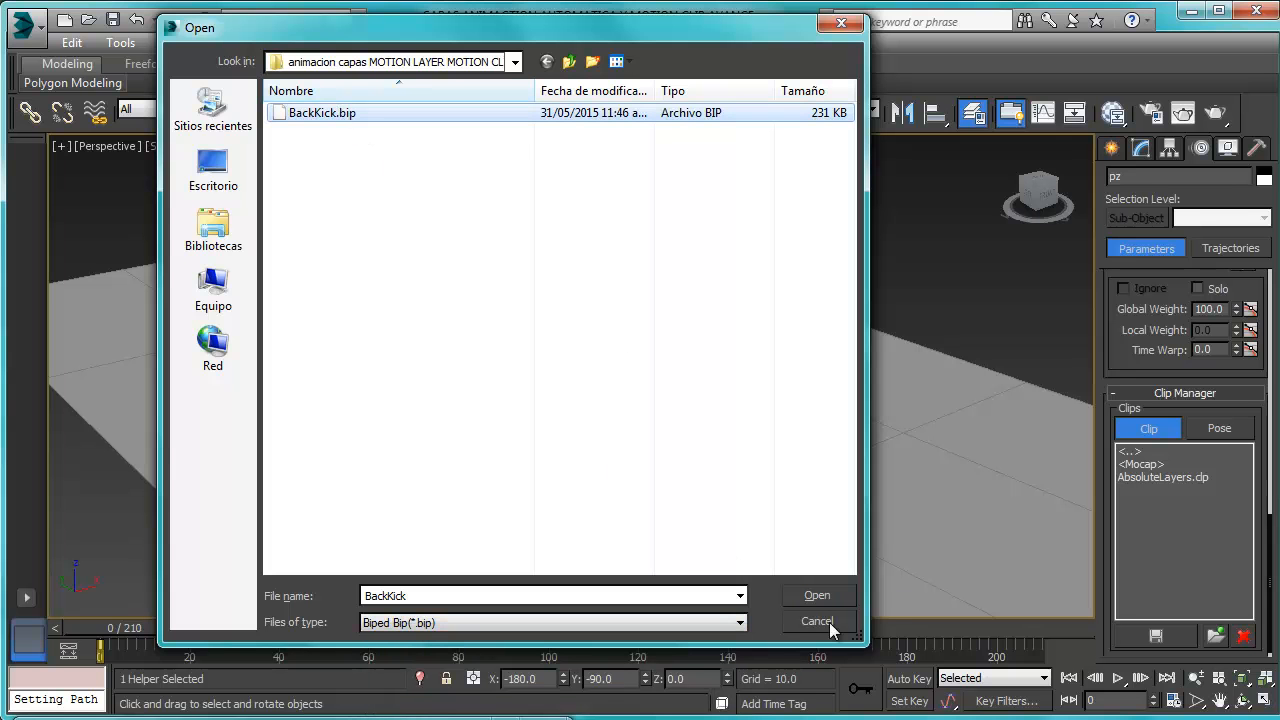
left_click(818, 595)
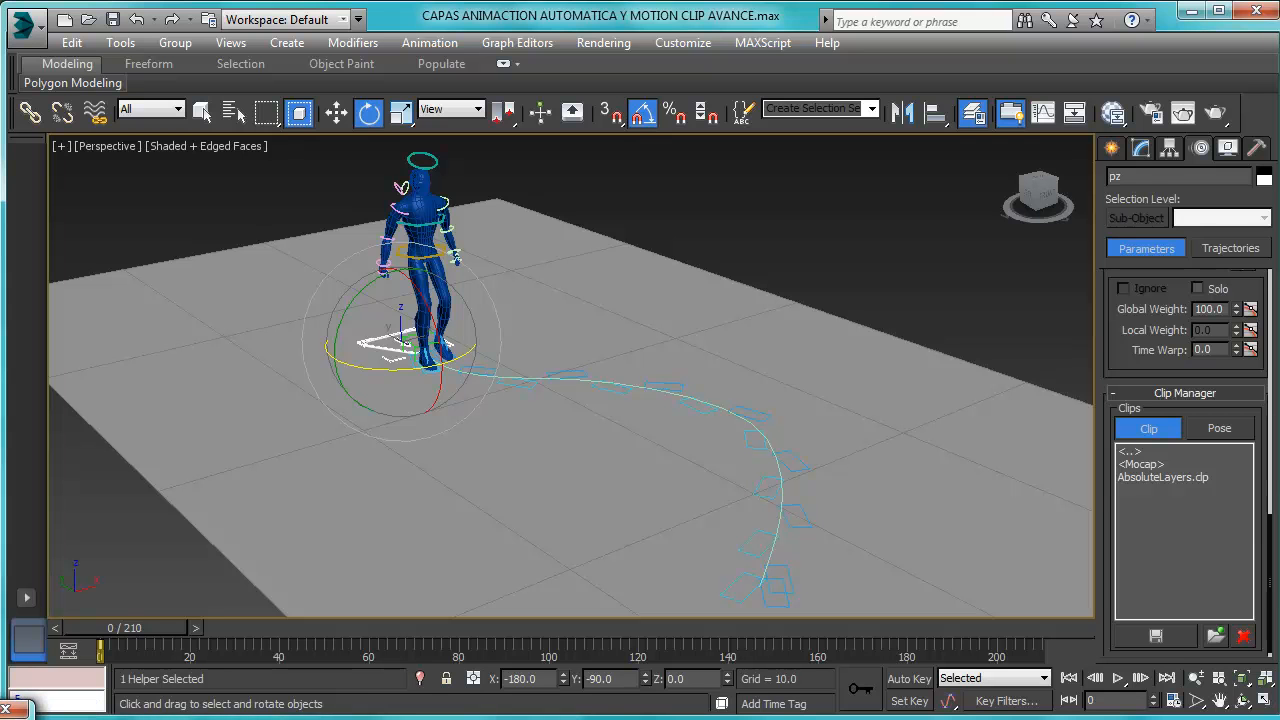
Accept the BIP import settings with Capture Animation enabled and the biped height at 145.0.
left_click_drag(435, 111, 714, 180)
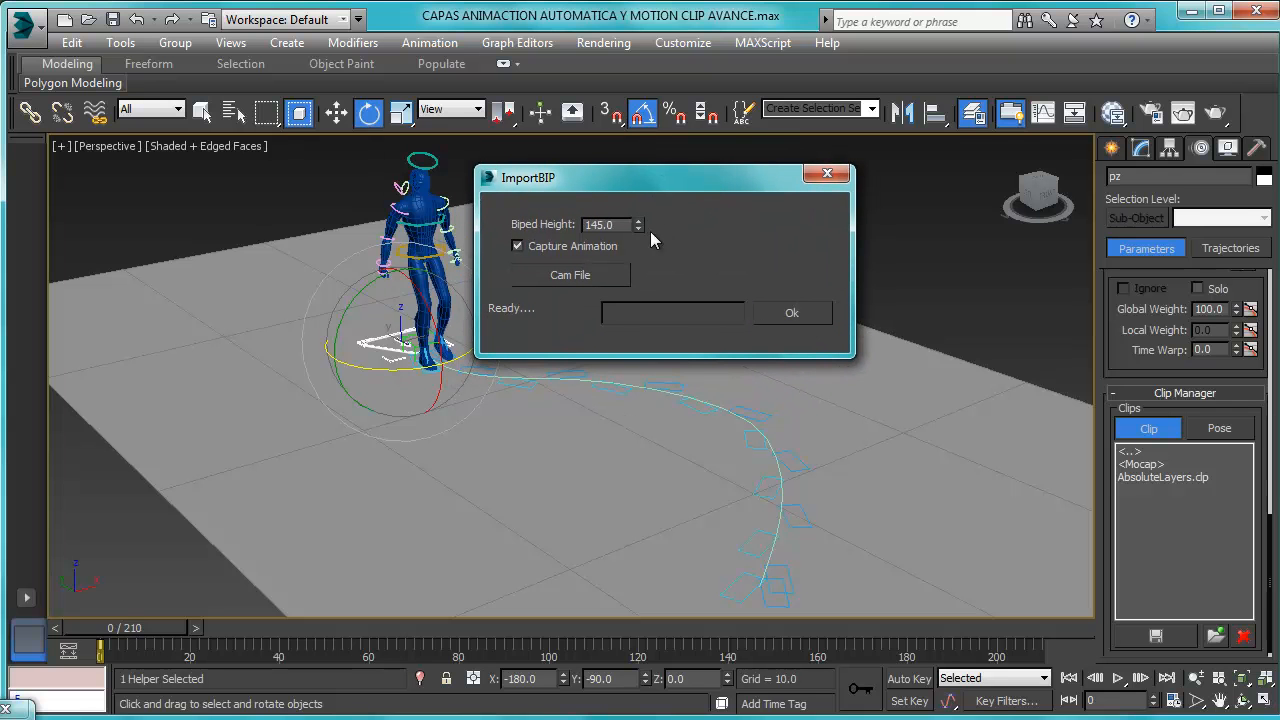
left_click_drag(617, 223, 578, 223)
left_click_drag(608, 243, 628, 231)
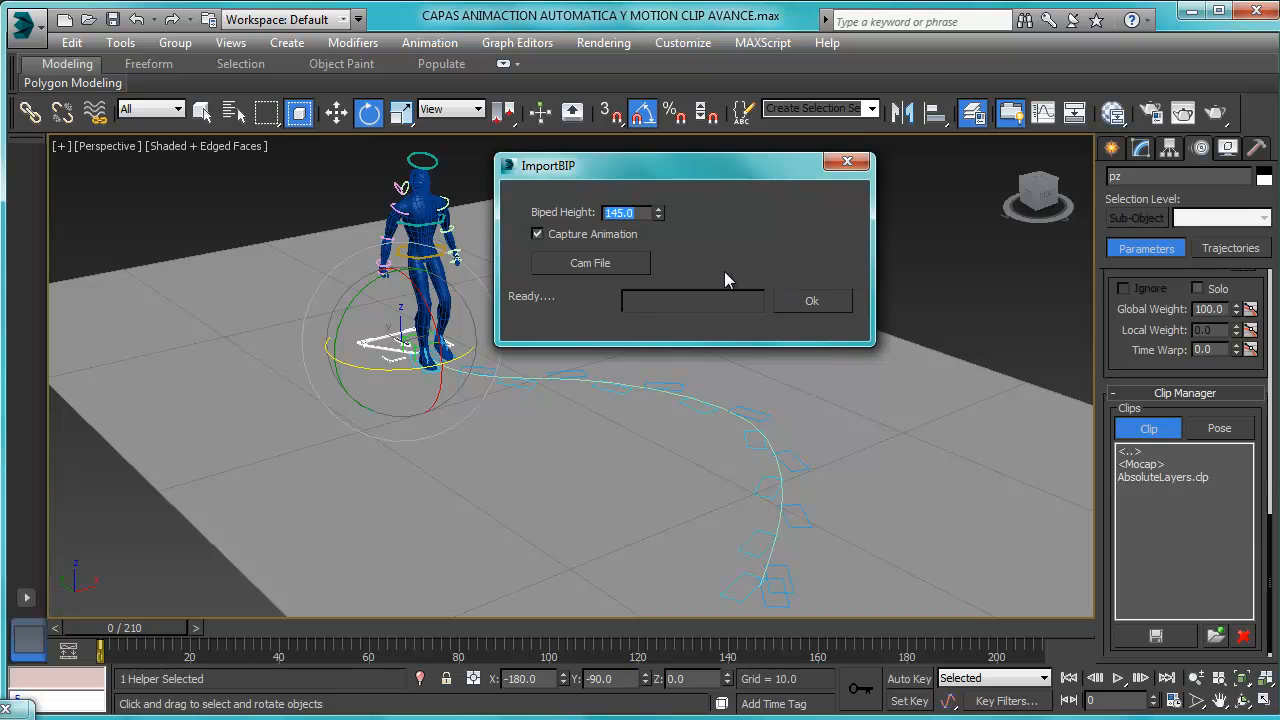
left_click(812, 303)
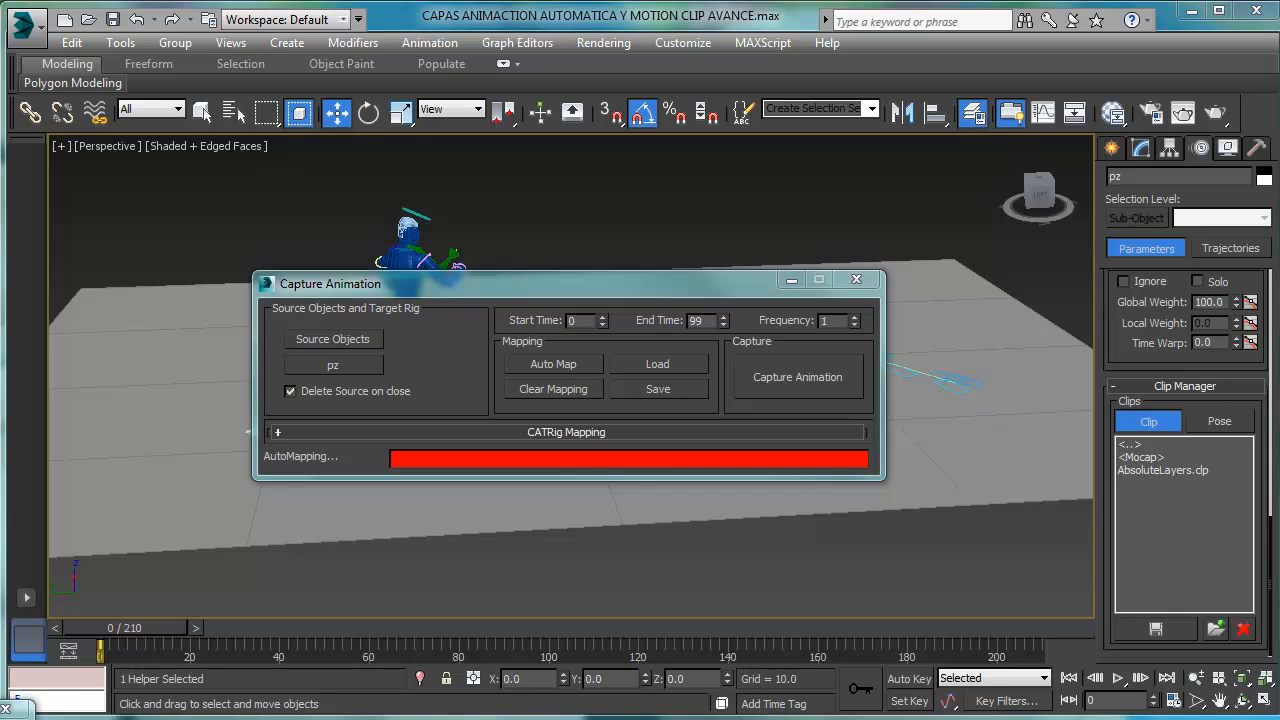
Capture the imported animation onto the rig and confirm deleting the source hierarchy and mapping layer.
left_click(792, 370)
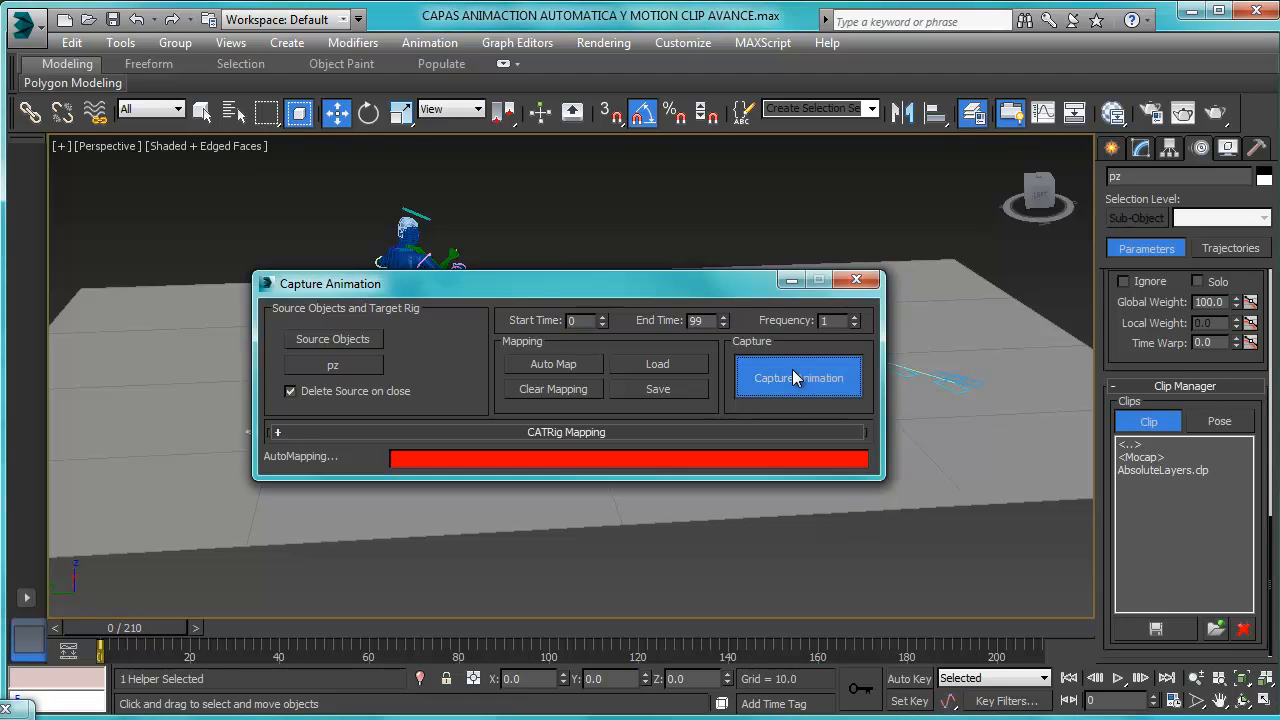
left_click_drag(320, 470, 687, 285)
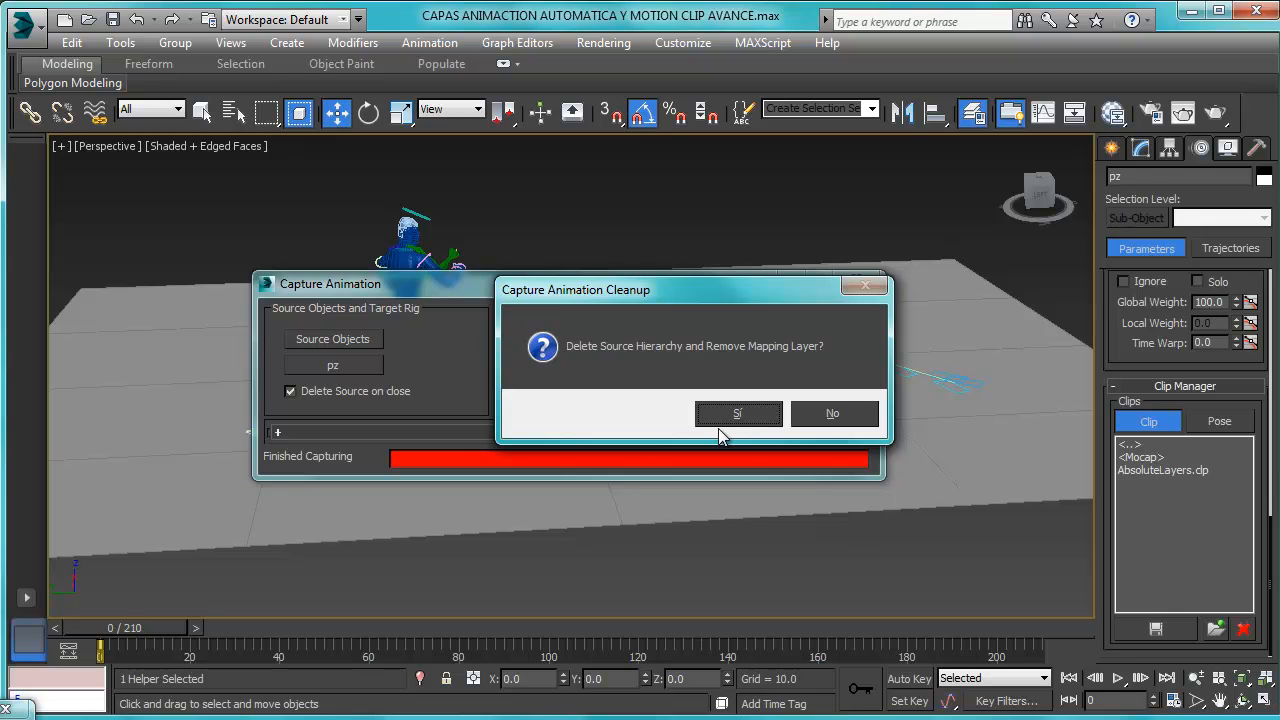
left_click(740, 412)
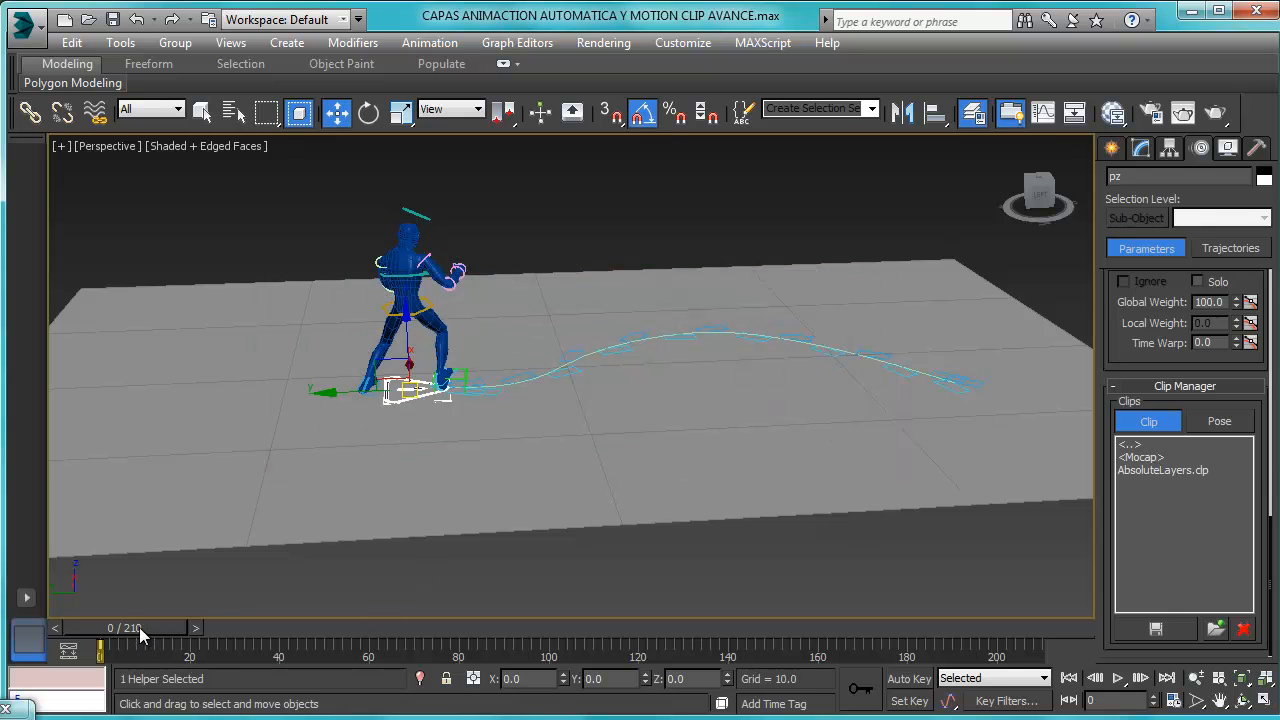
Select CollapsedLayer in the rig's animation layer list.
mouse_move(137, 626)
left_mouse_down()
mouse_move(665, 628)
mouse_move(1010, 590)
mouse_move(140, 630)
left_mouse_up()
key("w")
left_click_drag(1274, 530, 1273, 335)
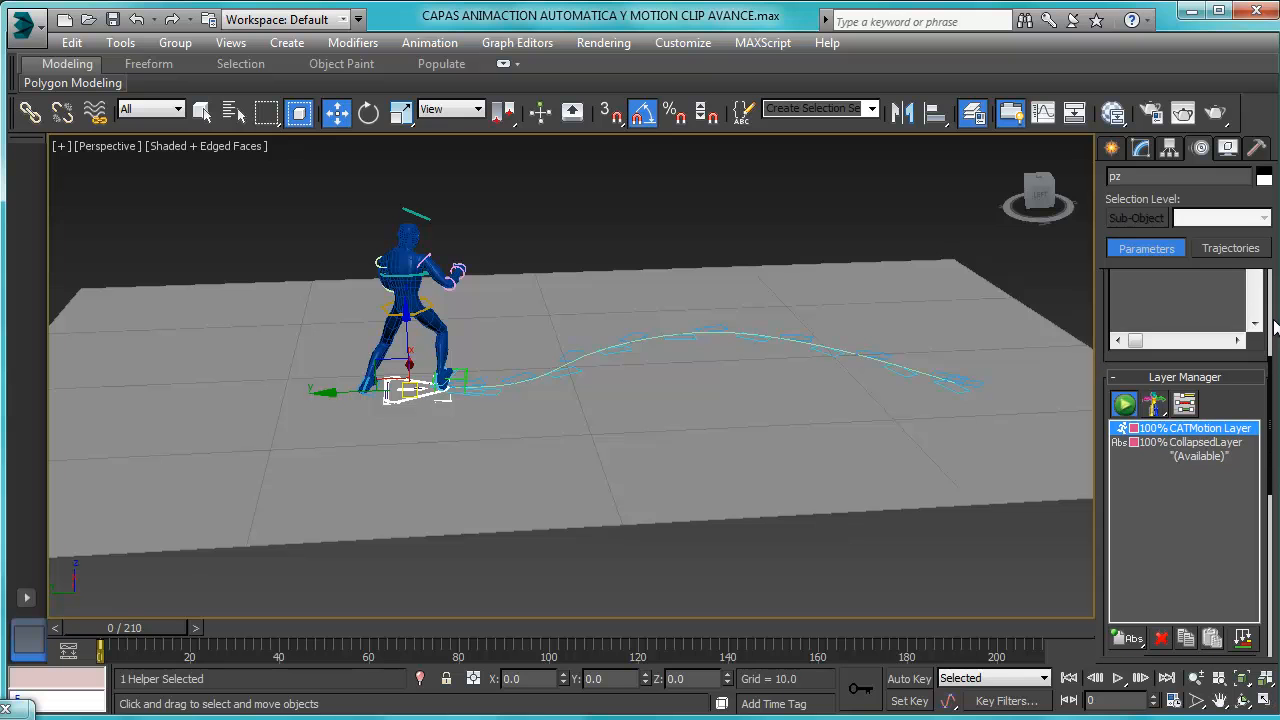
left_click(1157, 445)
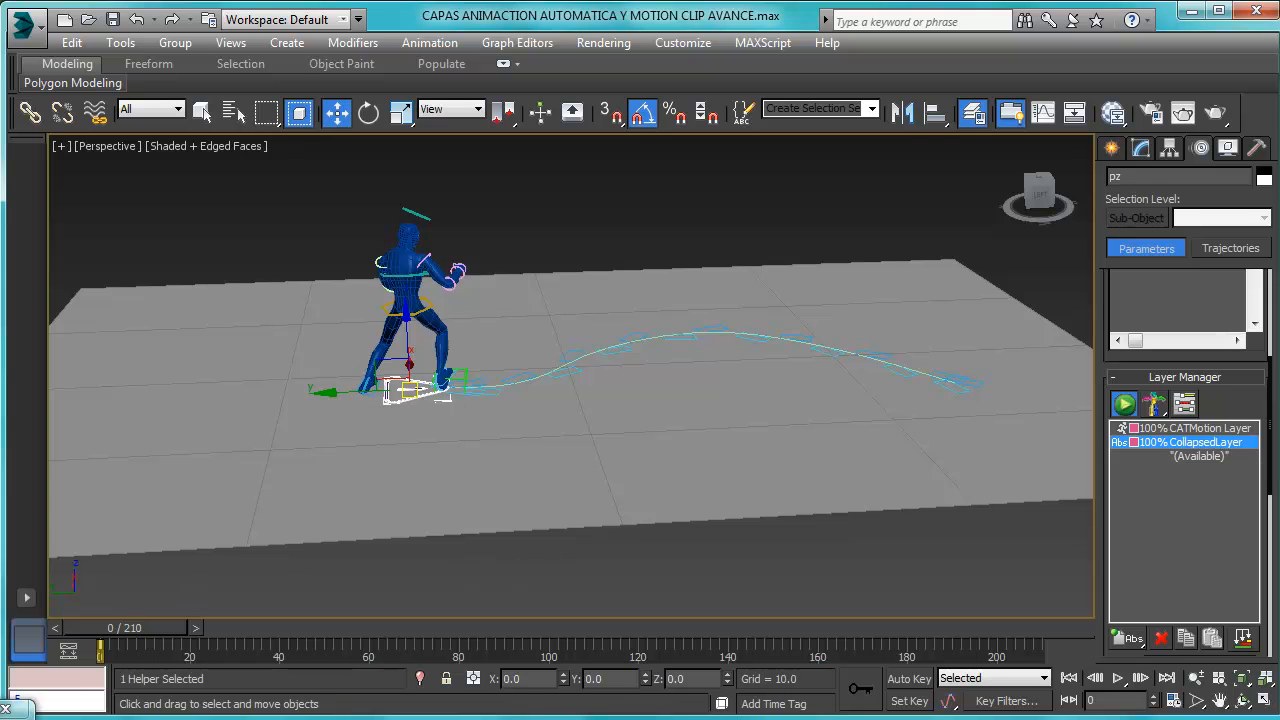
Unhide the Cat scene layer and freeze the base layer.
left_click_drag(588, 452, 880, 168)
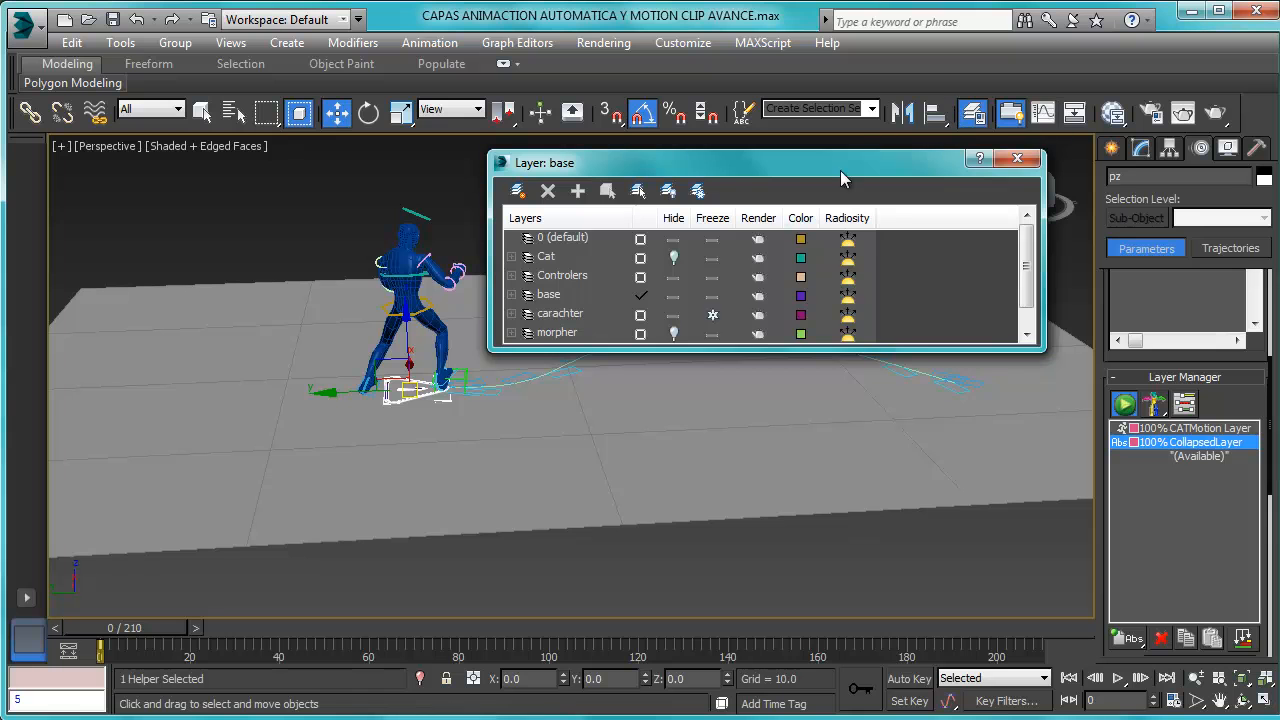
left_click_drag(741, 167, 767, 162)
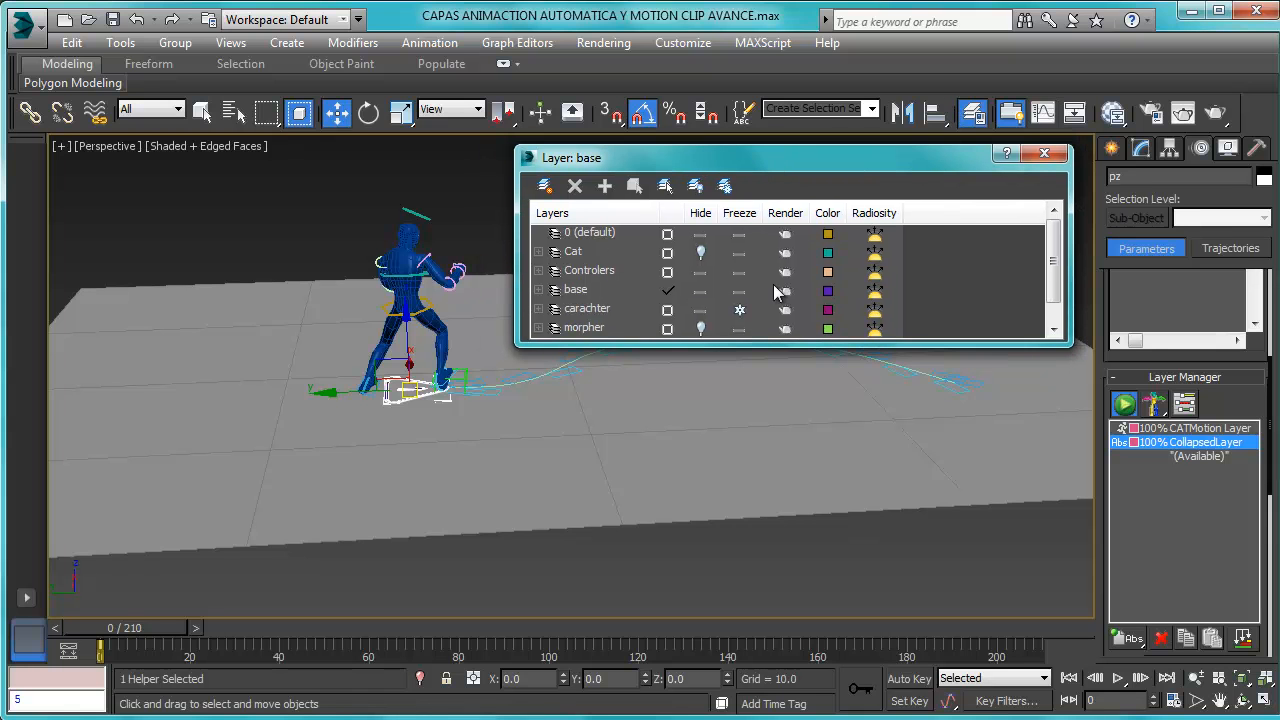
left_click_drag(708, 342, 708, 388)
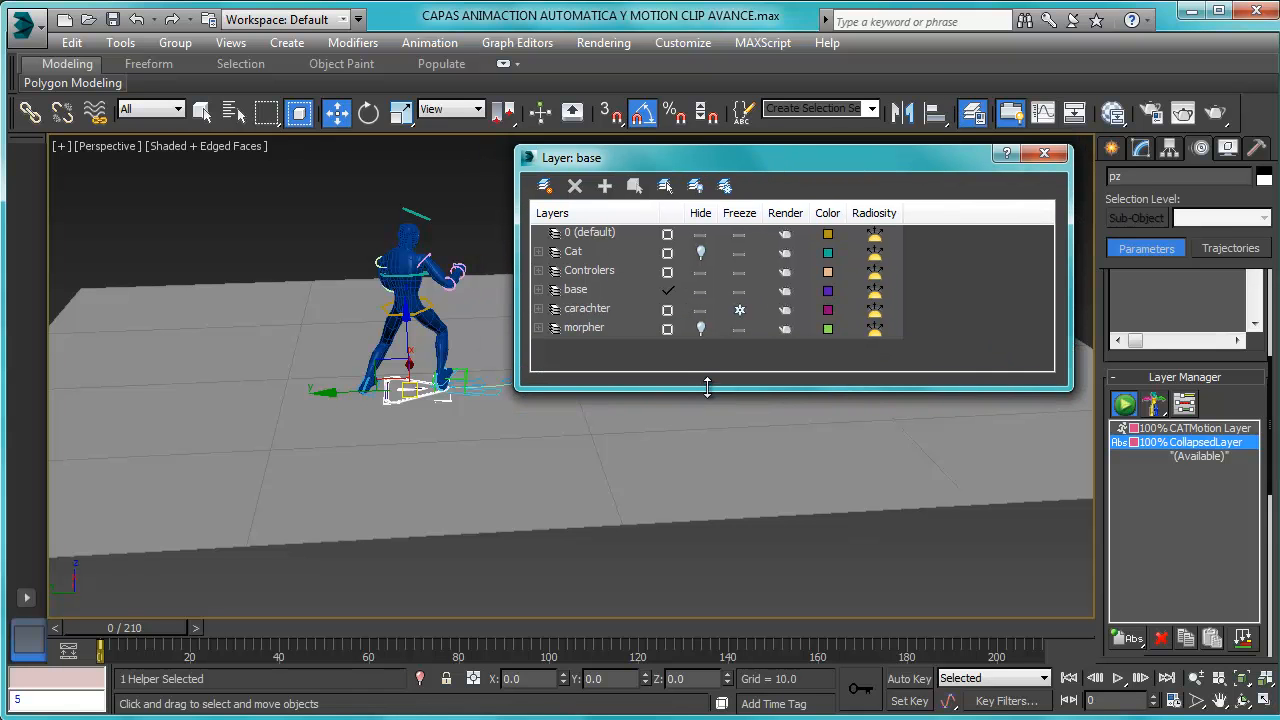
left_click(700, 251)
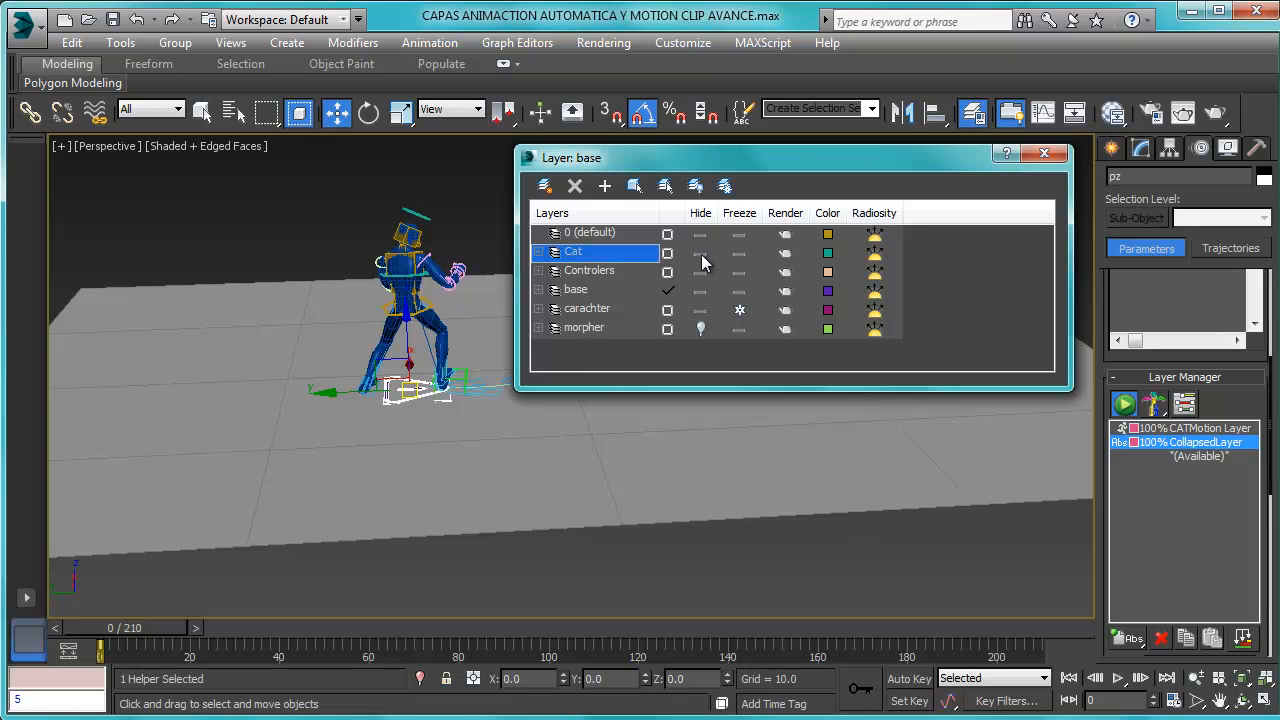
left_click(740, 291)
left_click(739, 309)
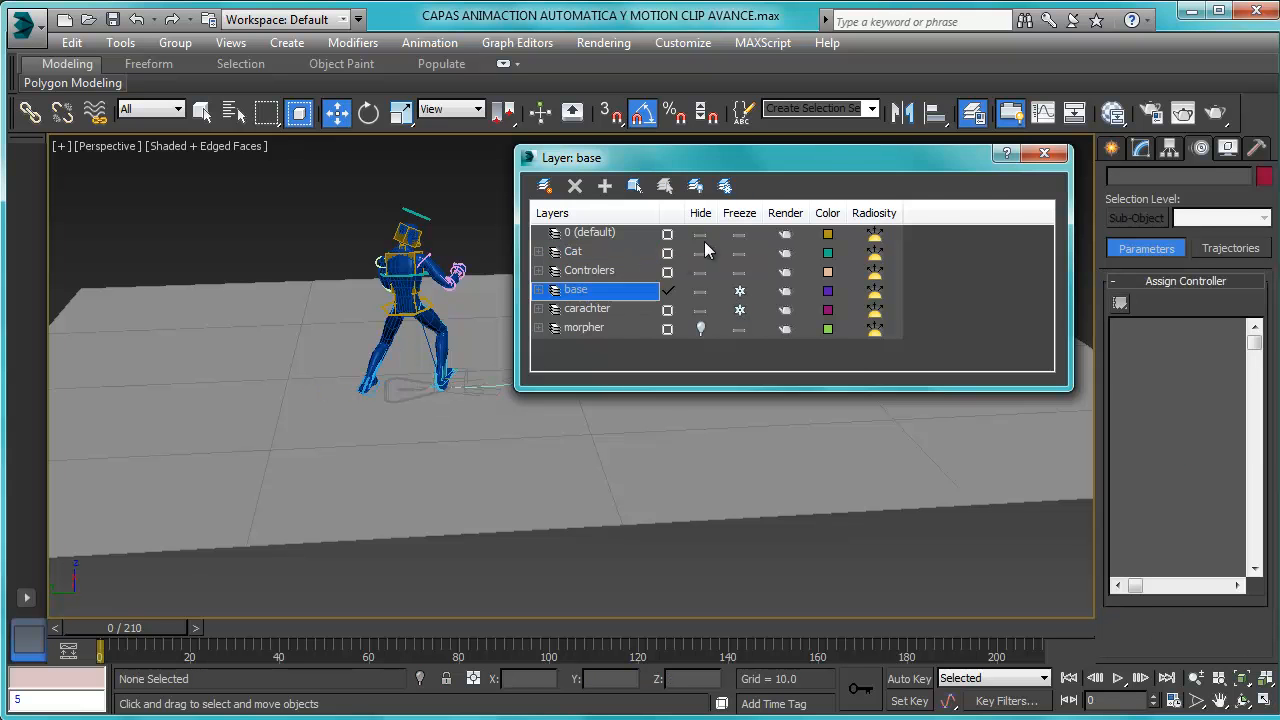
left_click_drag(755, 160, 859, 154)
Select the whole character rig and shift its animation keys to start at about frame 100.
left_click_drag(399, 316, 490, 415)
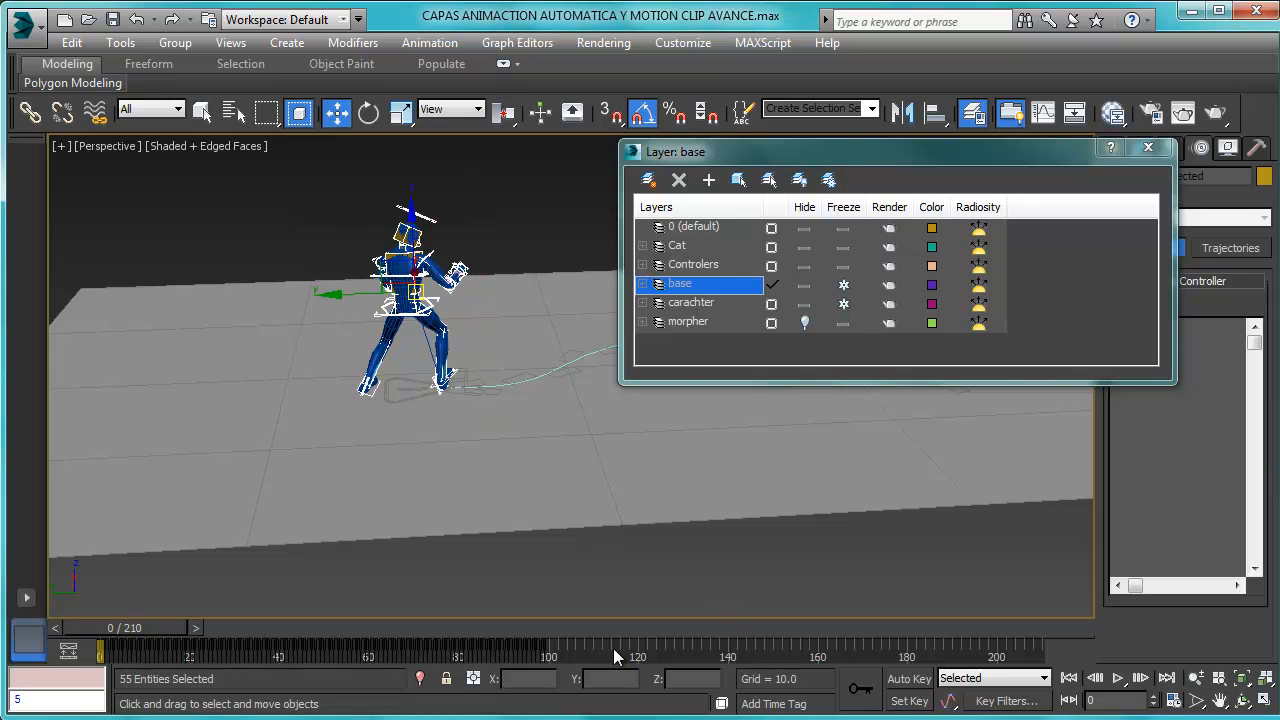
left_click_drag(613, 648, 551, 652)
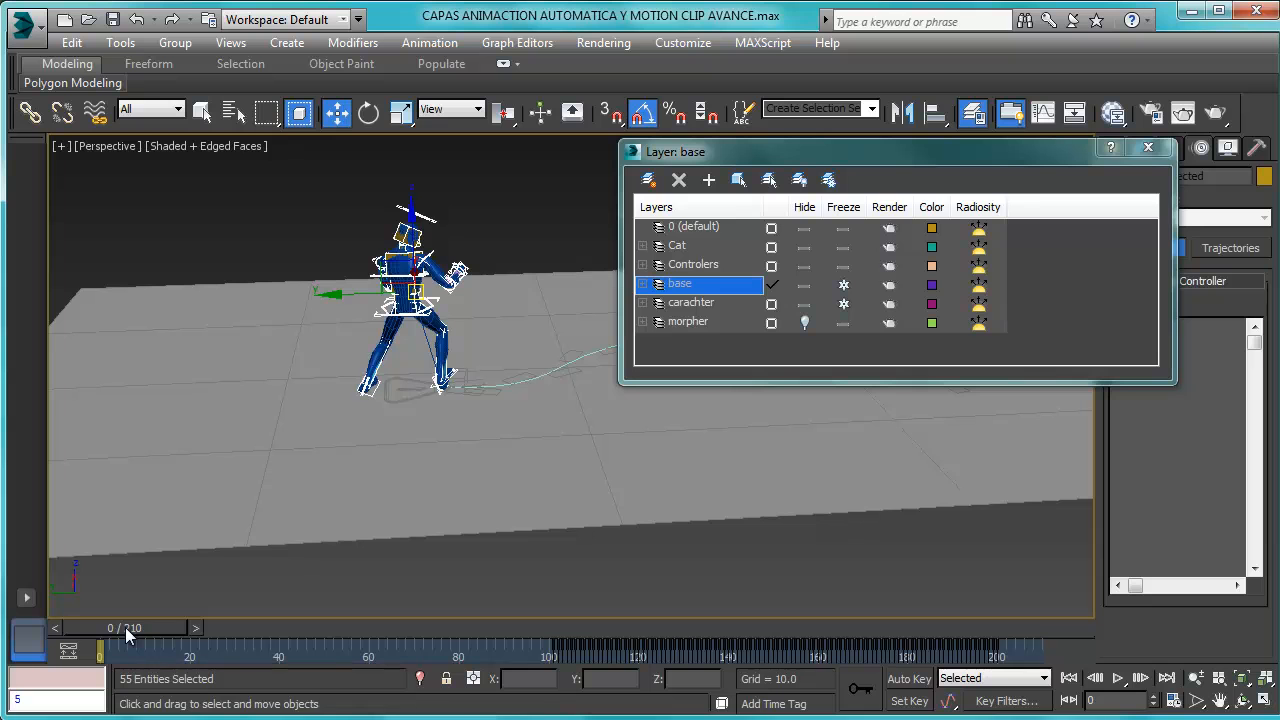
left_click_drag(127, 627, 115, 651)
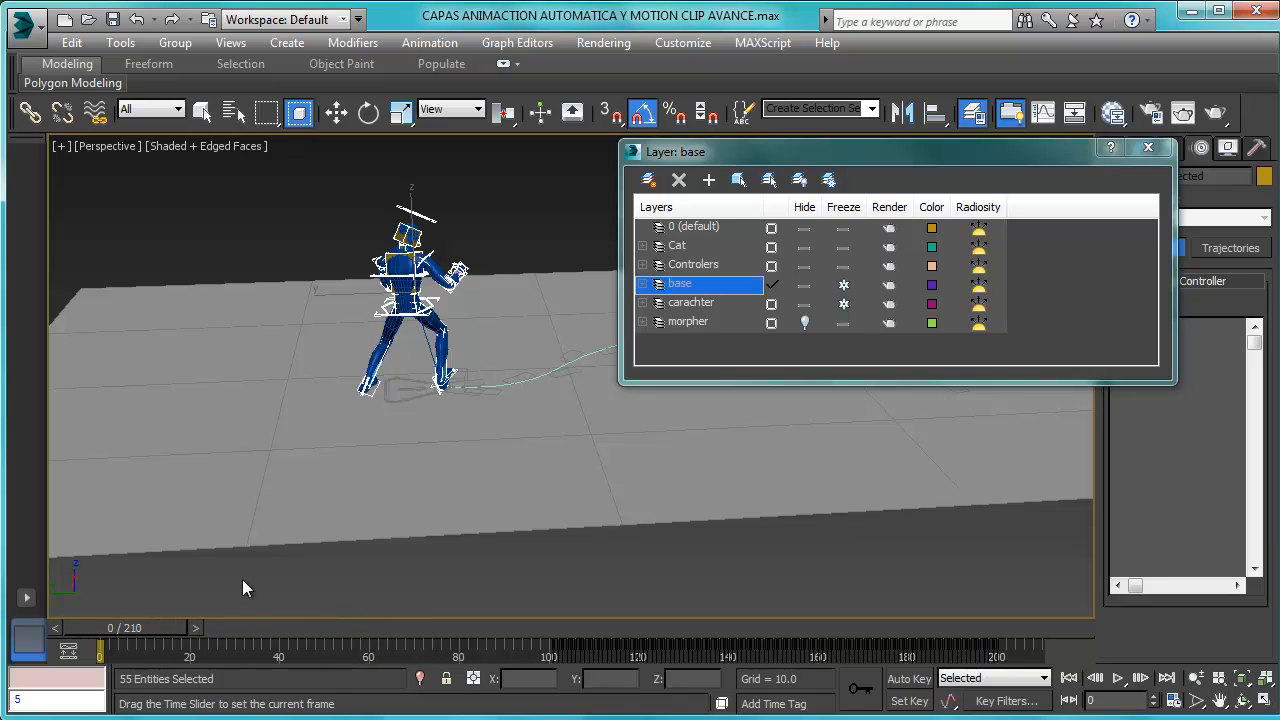
key("w")
Hide the Cat layer again and move the layer window clear of the character.
left_click_drag(918, 160, 526, 631)
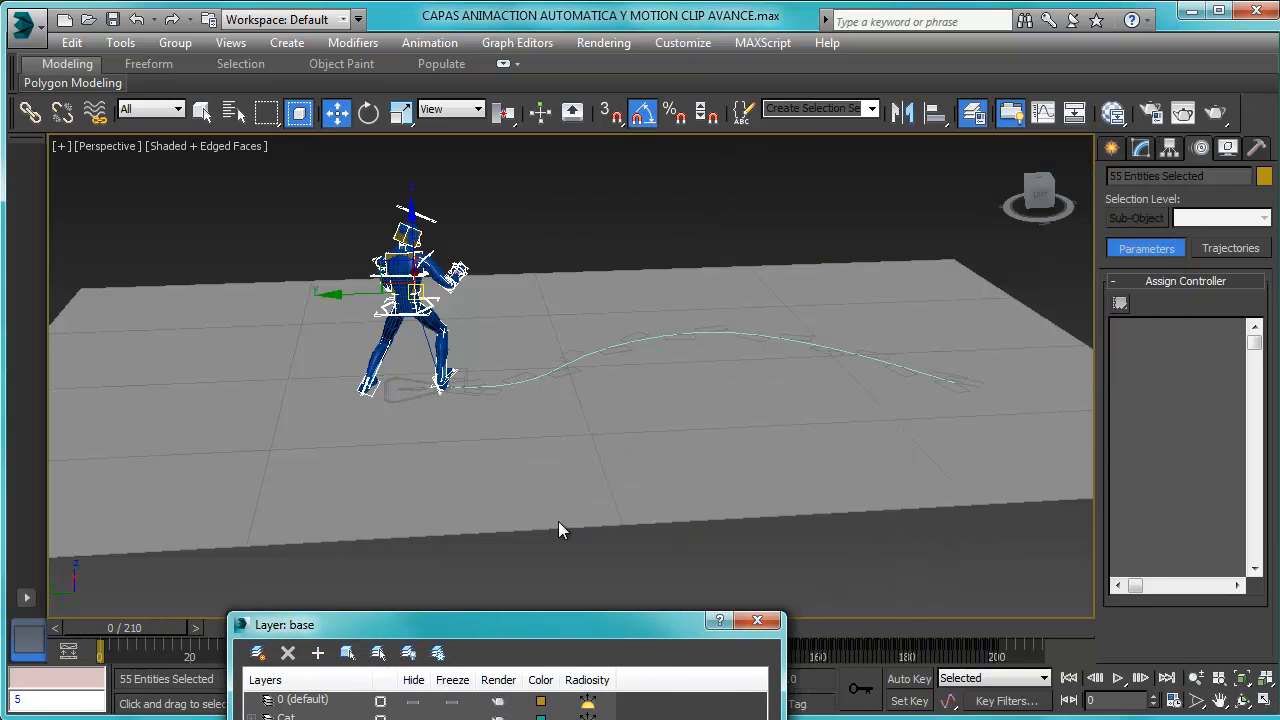
middle_click_drag(654, 386, 441, 409, "alt")
left_click_drag(455, 633, 565, 368)
left_click(517, 455)
left_click_drag(664, 361, 694, 591)
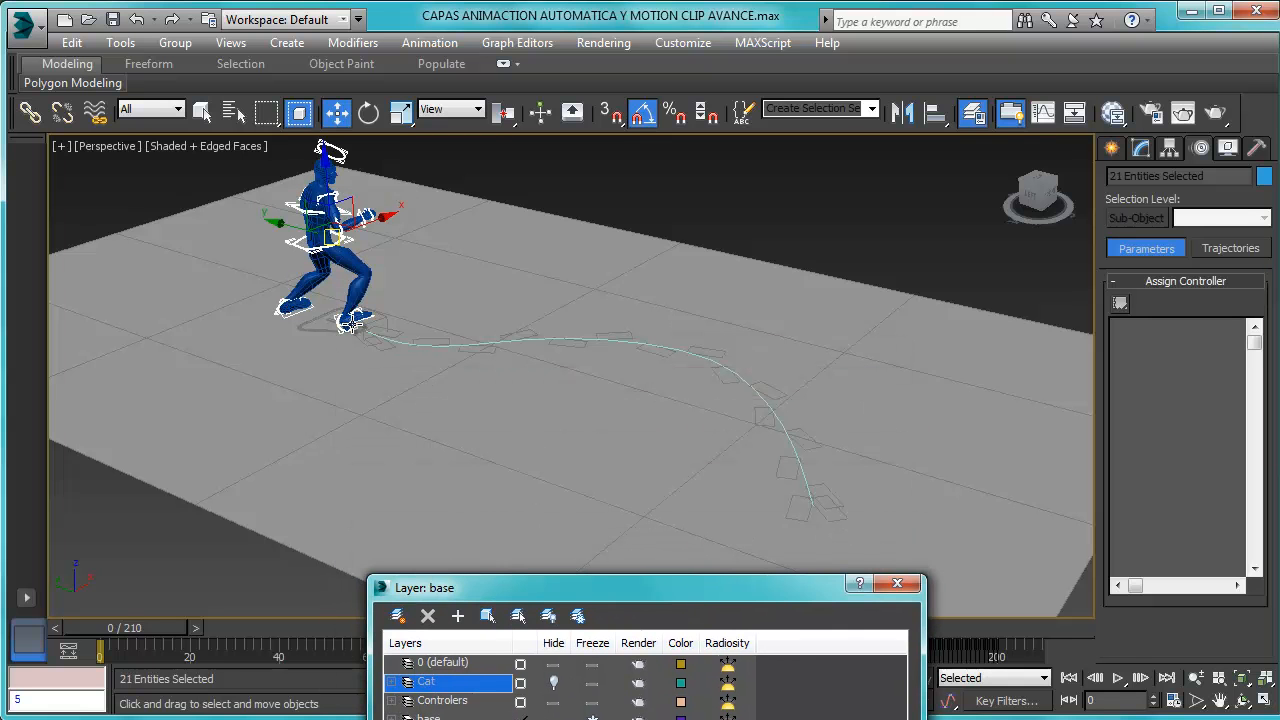
Select both foot platforms and the pelvis control, and move them together to about the middle of the curved walking path.
left_click(378, 312)
left_click(366, 320)
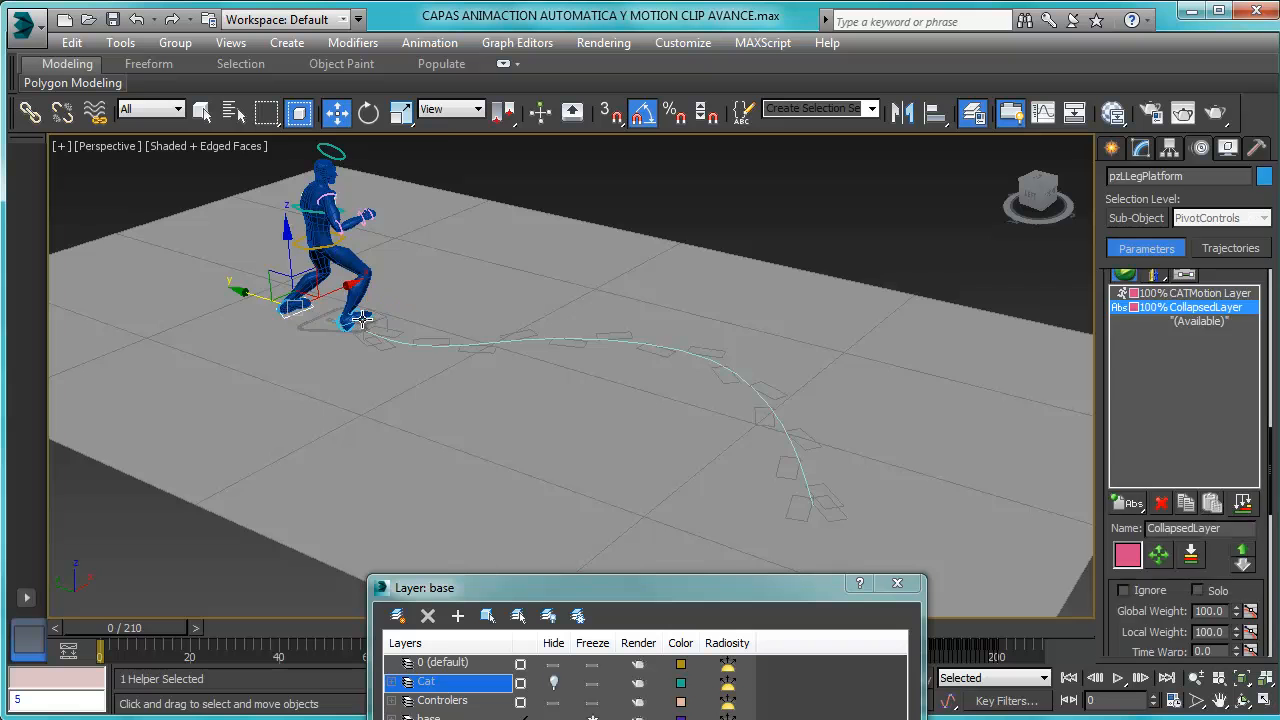
scroll(366, 320, "up", 3)
middle_click_drag(366, 320, 460, 392)
left_click(451, 408)
left_click(466, 385)
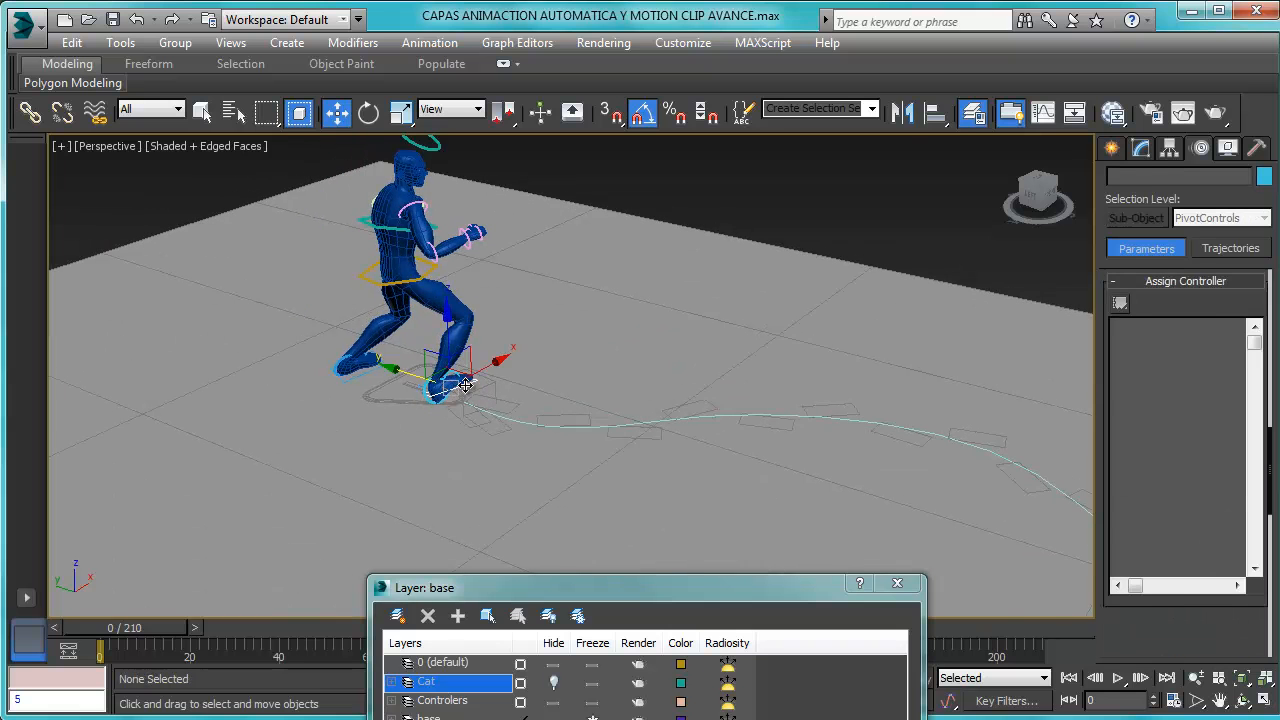
left_click(356, 376, "ctrl")
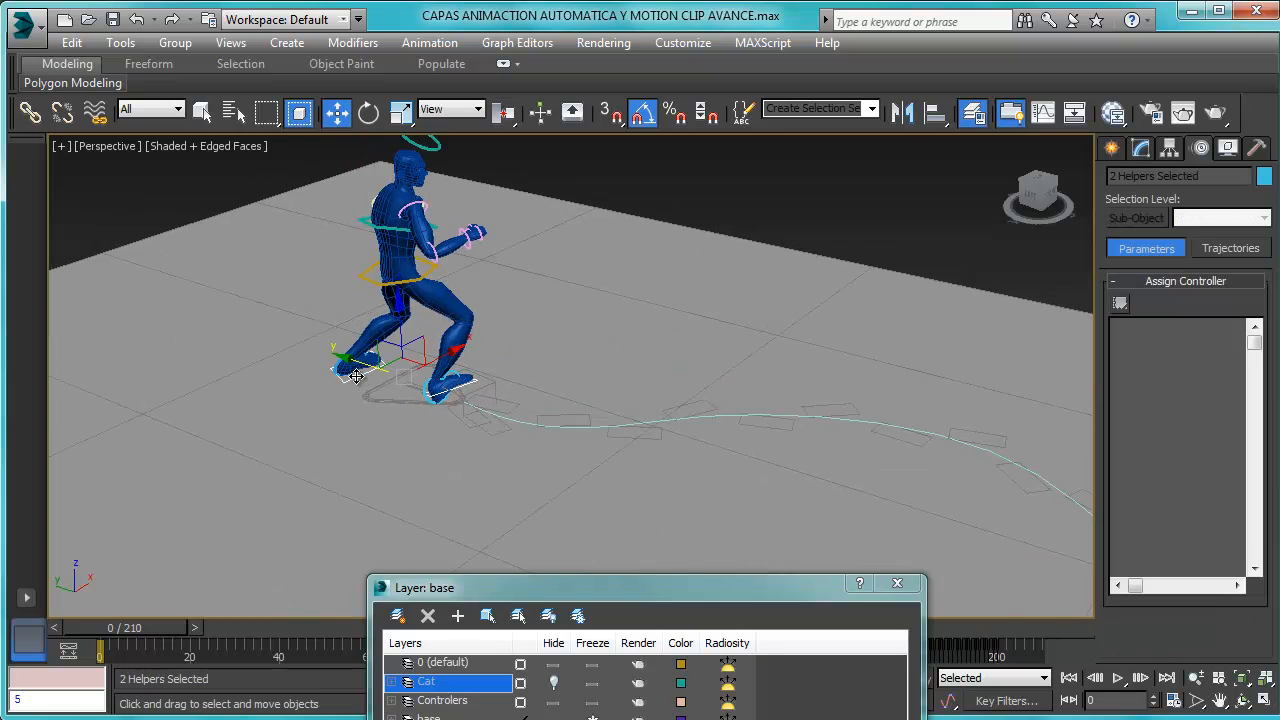
left_click(368, 278, "ctrl")
scroll(444, 355, "down", 3)
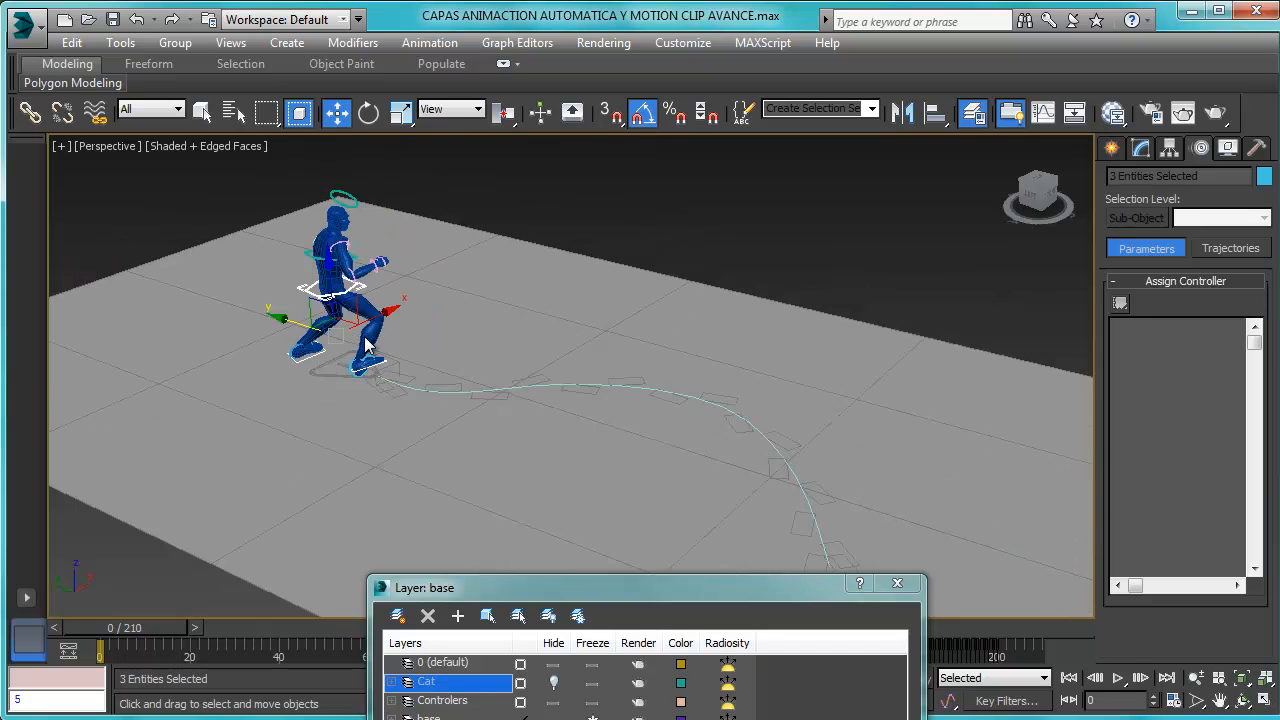
middle_click_drag(444, 355, 407, 342)
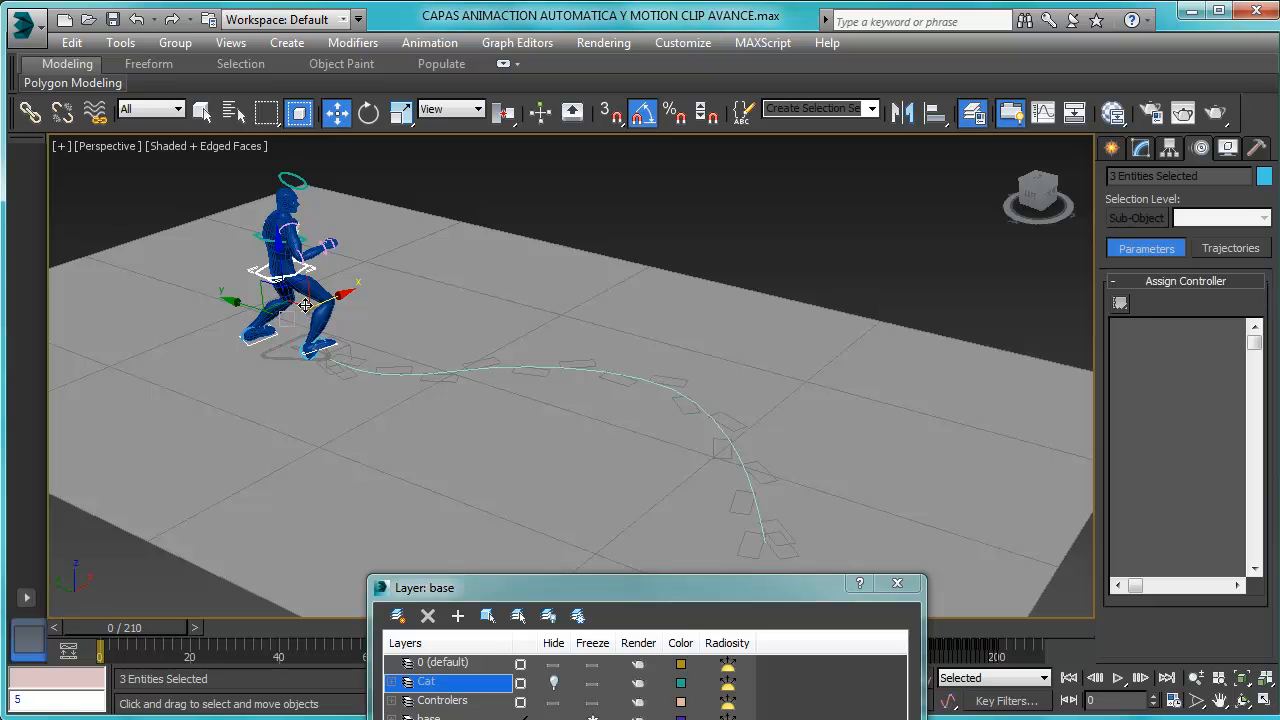
left_click_drag(271, 312, 624, 338)
middle_click_drag(513, 342, 463, 379)
scroll(463, 379, "up", 3)
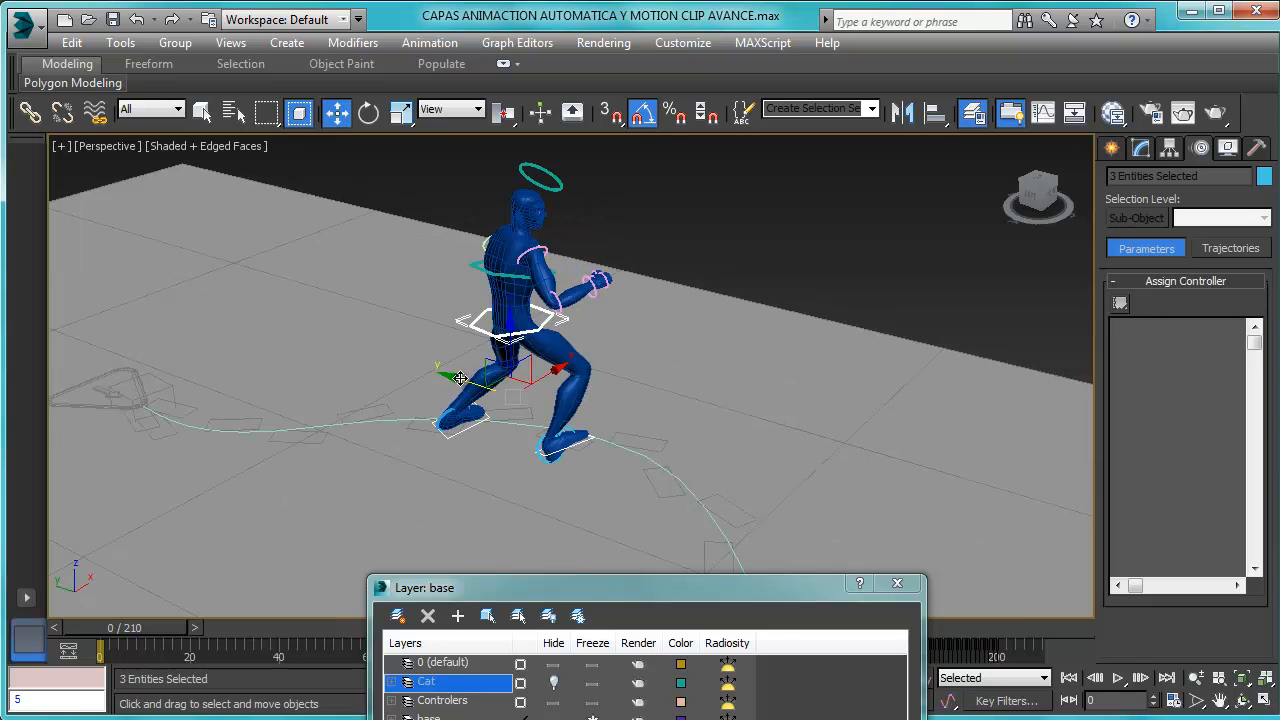
left_click_drag(467, 382, 484, 393)
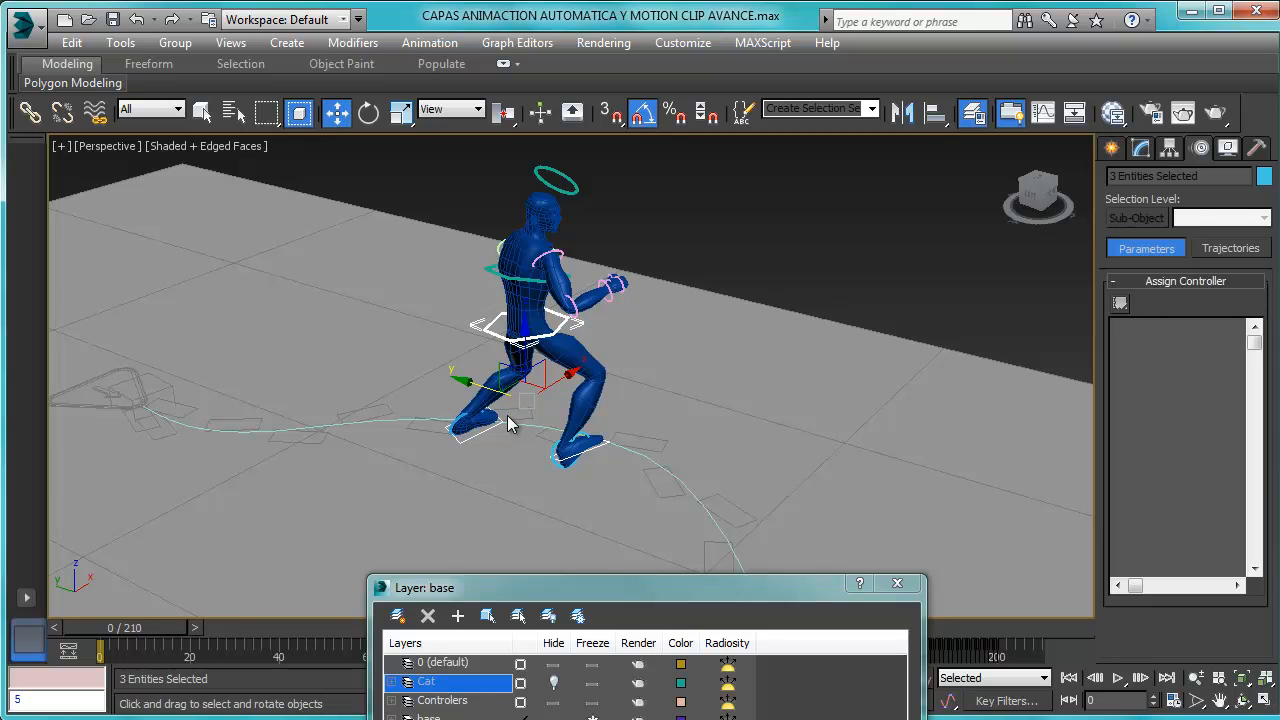
Rotate the selected feet and pelvis controls about the vertical axis to face the character along the path.
key("e")
left_click_drag(556, 436, 529, 428)
left_click_drag(582, 596, 502, 719)
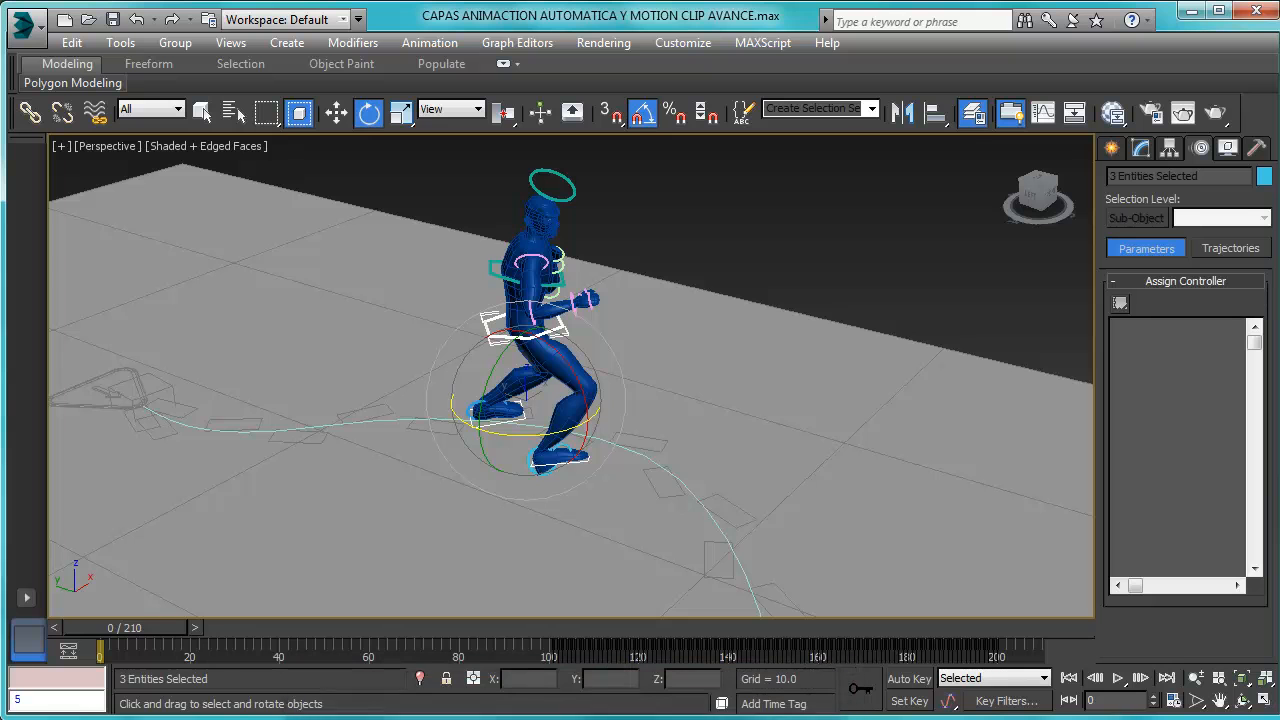
Scrub the timeline to frame 210 and back to frame 46 to check the repositioned kick animation.
left_click_drag(144, 629, 1068, 636)
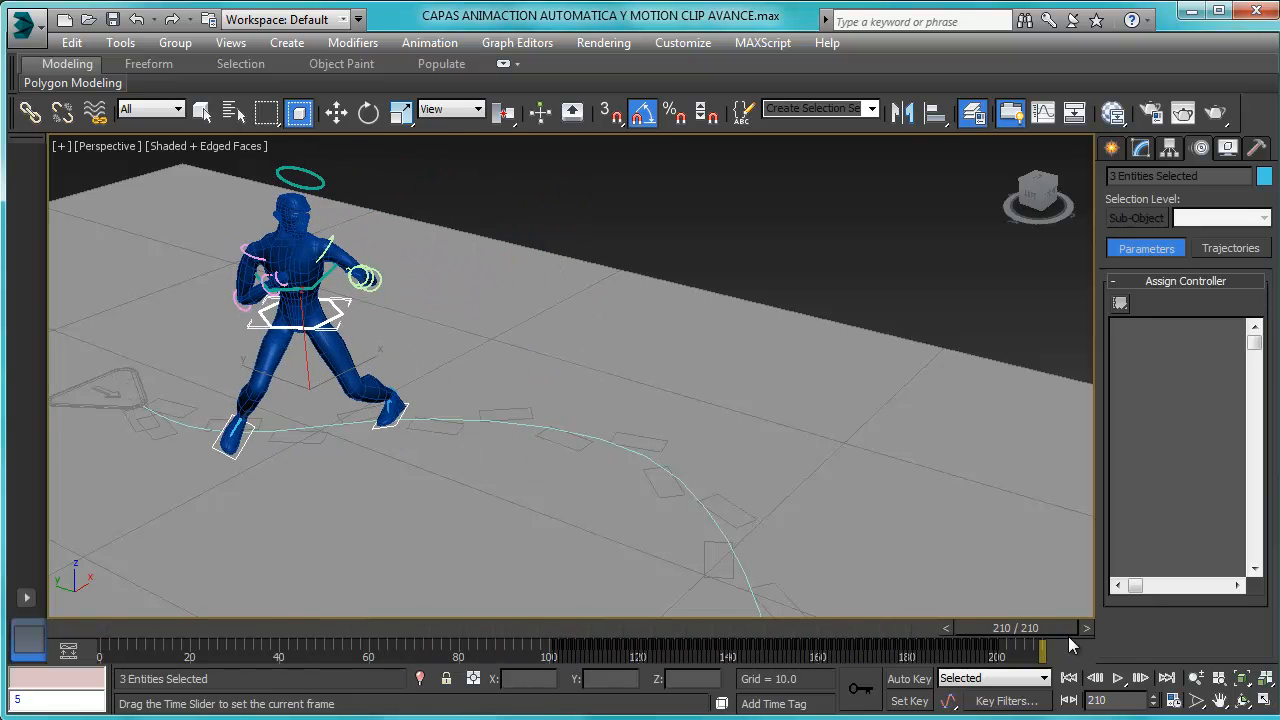
key("e")
middle_click_drag(812, 591, 654, 453)
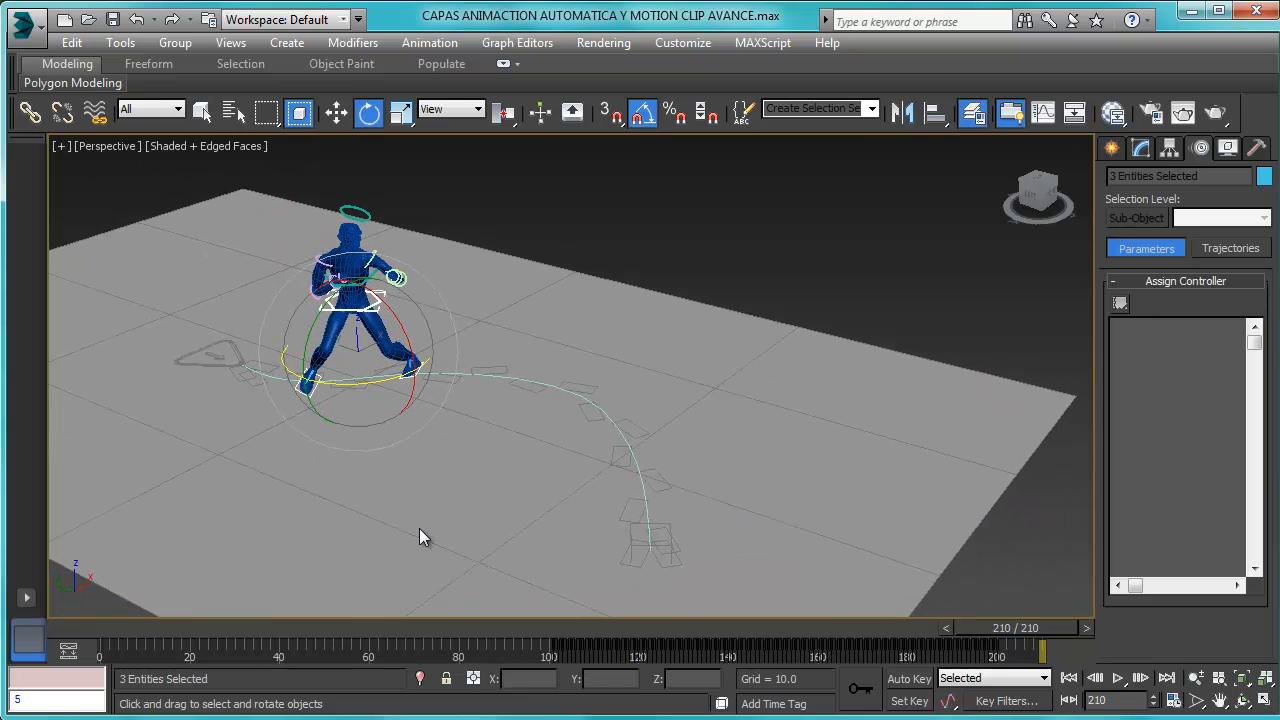
left_click_drag(974, 626, 351, 629)
key("e")
key("q")
key("e")
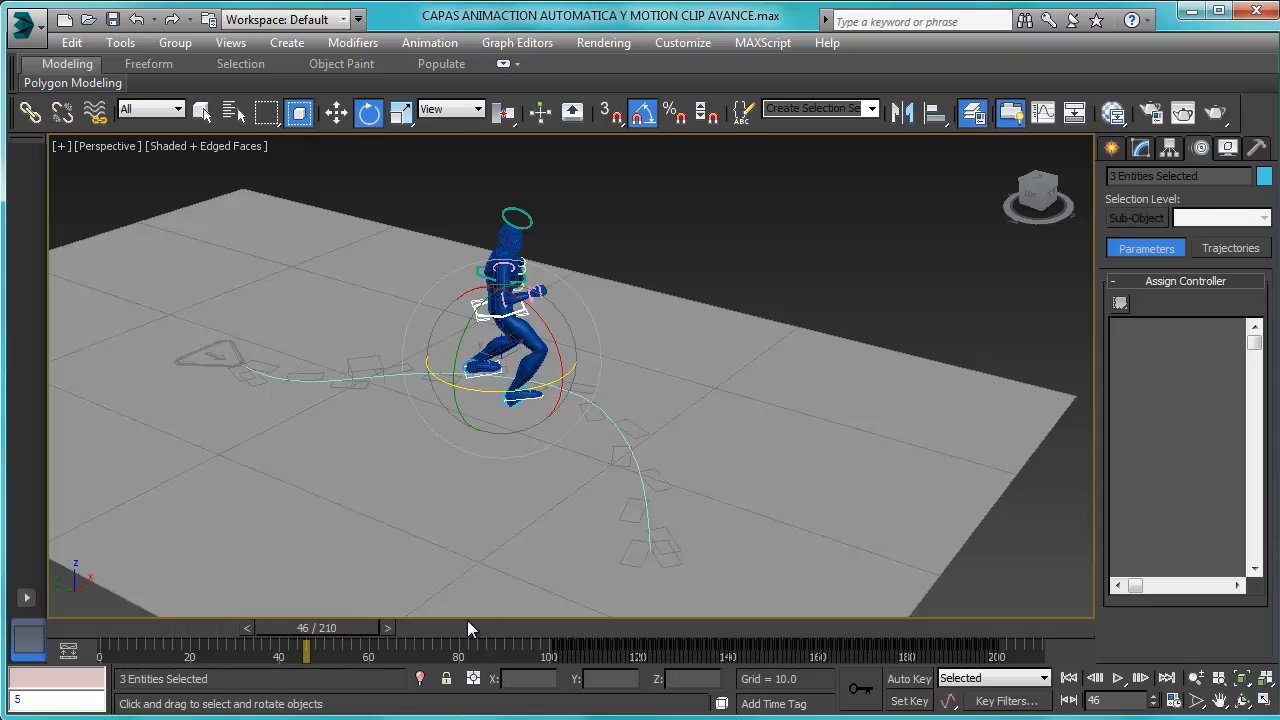
Unfreeze the base layer and select the character's triangular CAT parent helper at the start of the path.
left_click_drag(541, 718, 693, 355)
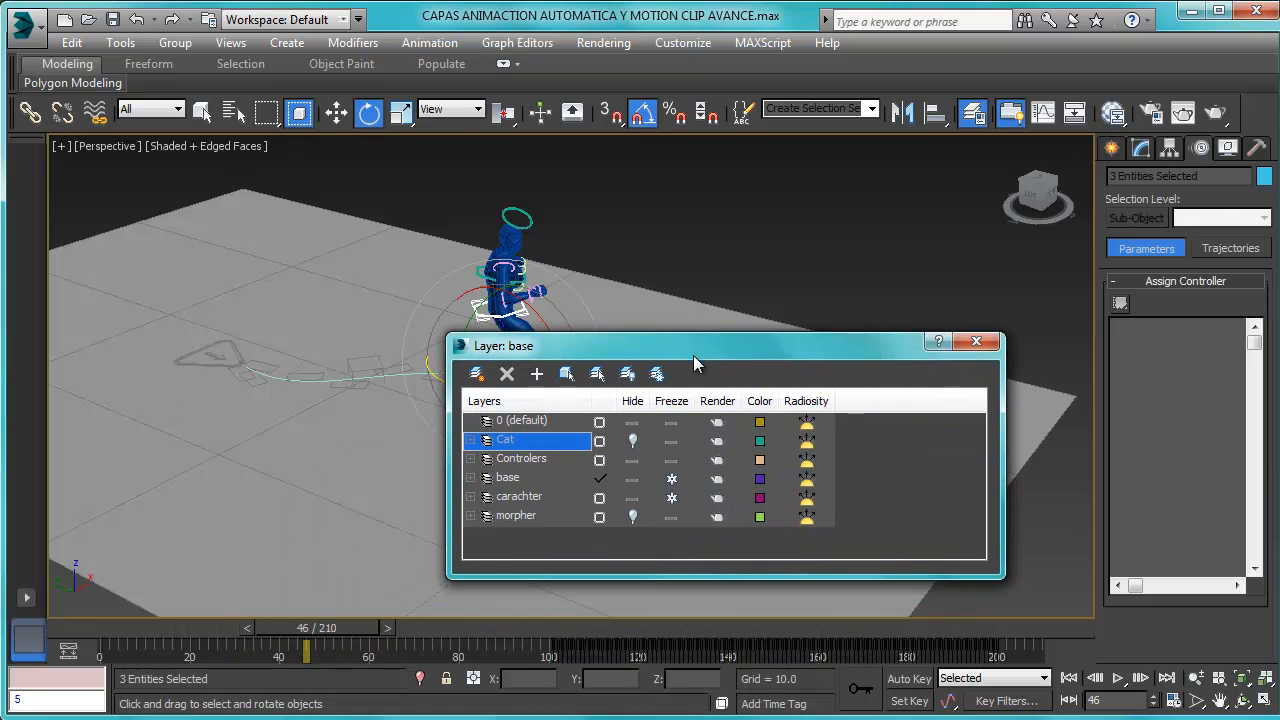
left_click(671, 480)
left_click_drag(664, 346, 497, 671)
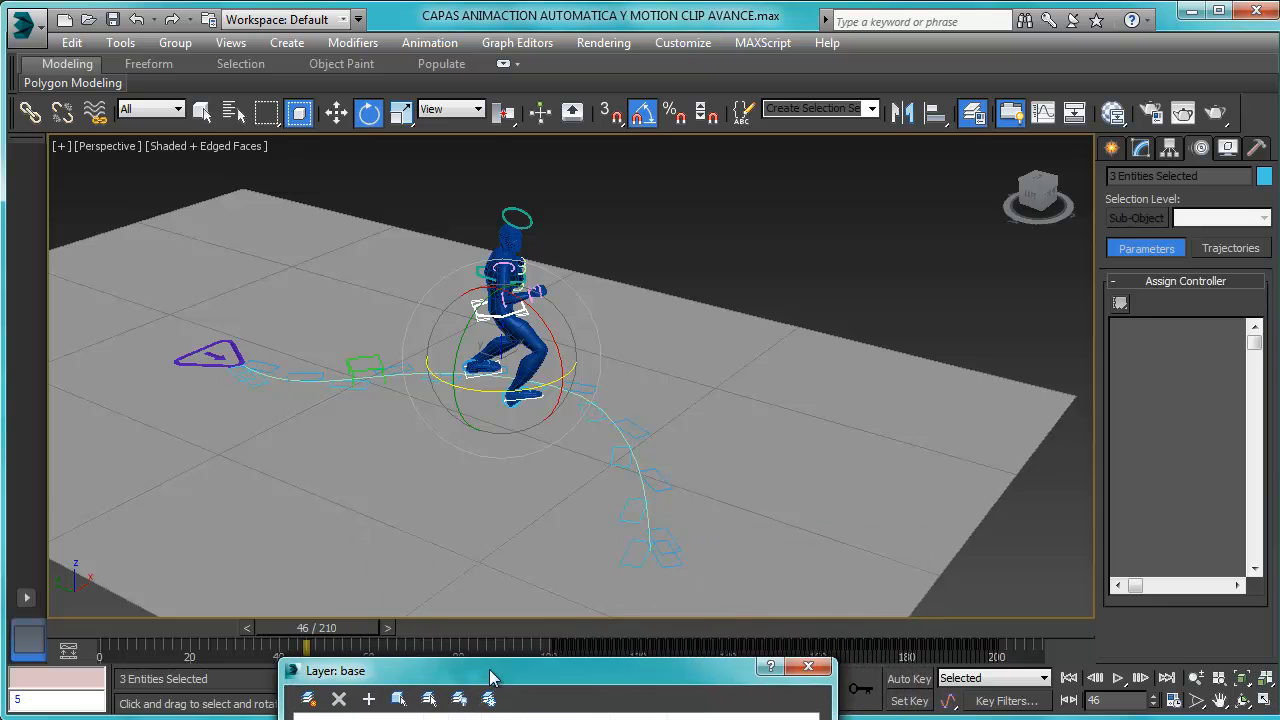
left_click(238, 357)
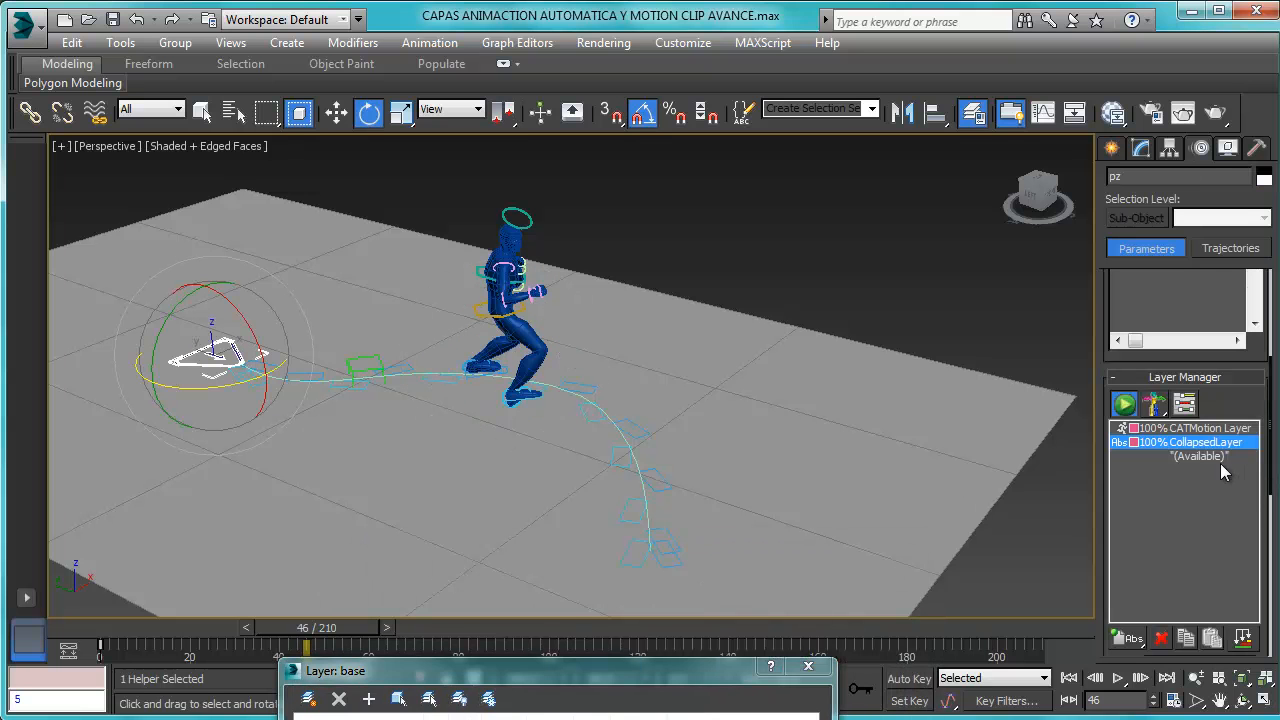
left_click_drag(708, 672, 689, 709)
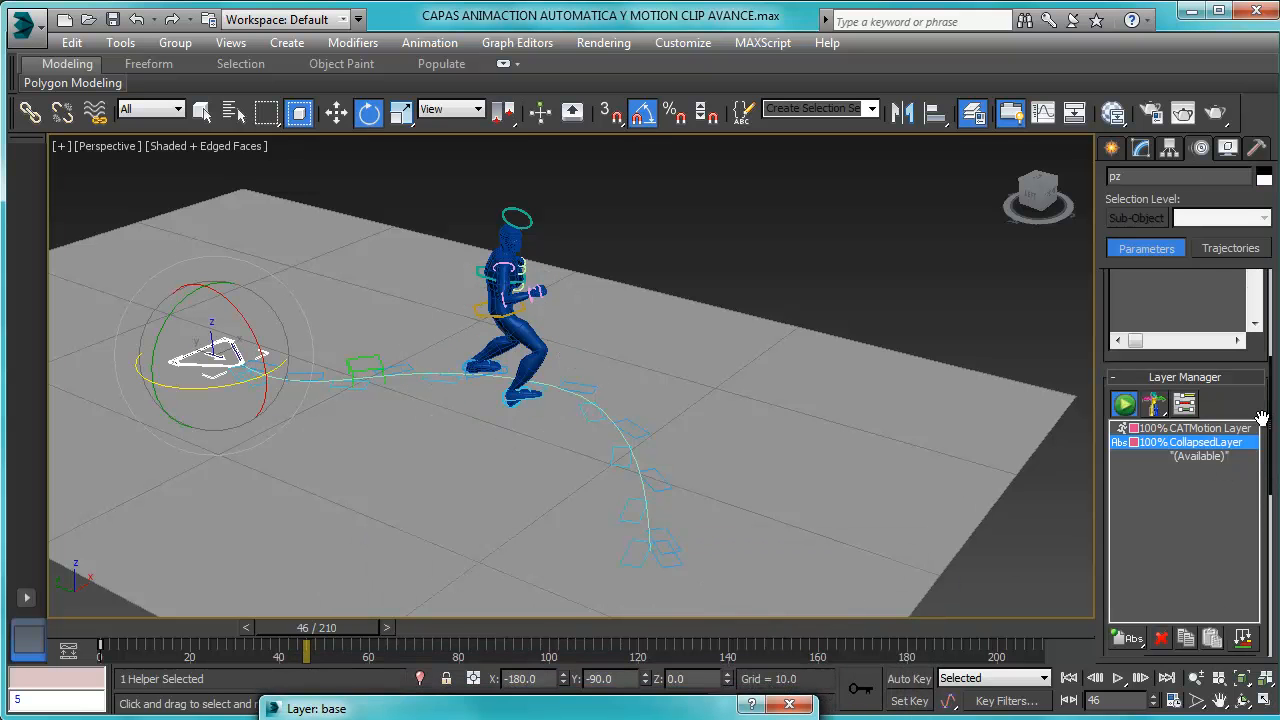
left_click_drag(1272, 432, 1268, 448)
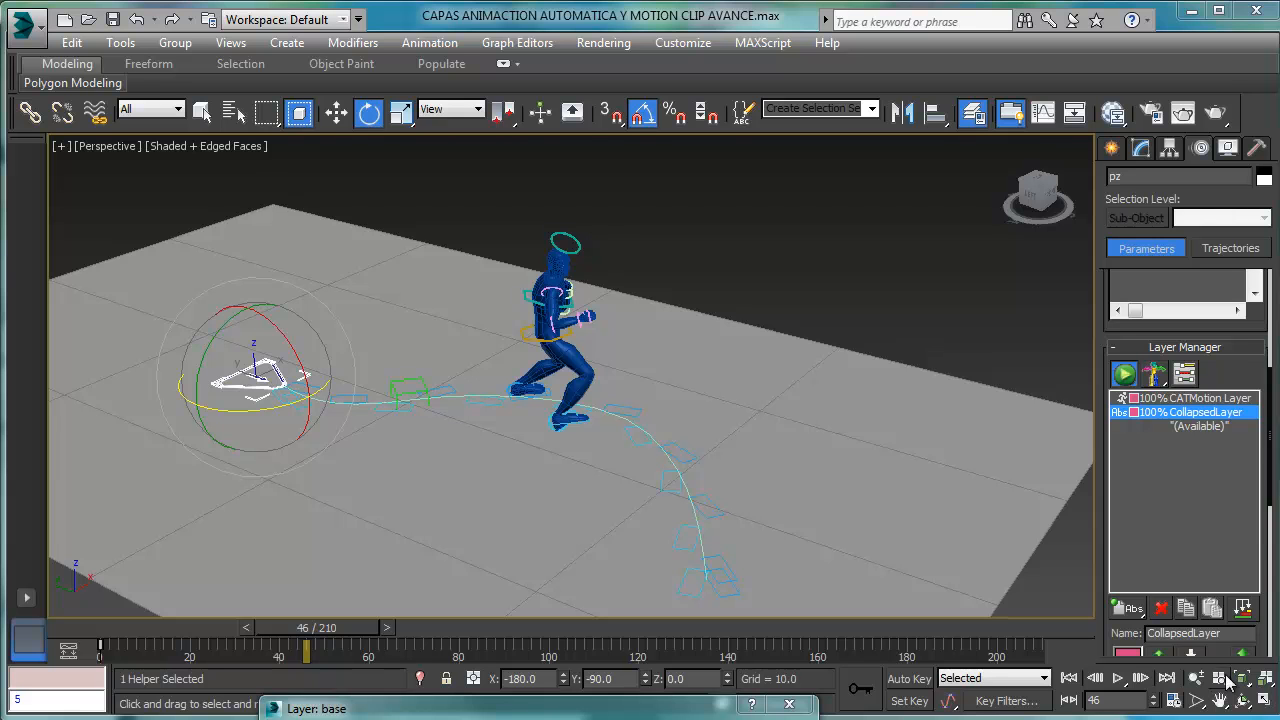
At frame 0, set the CollapsedLayer's Global Weight to 0.
key("Home")
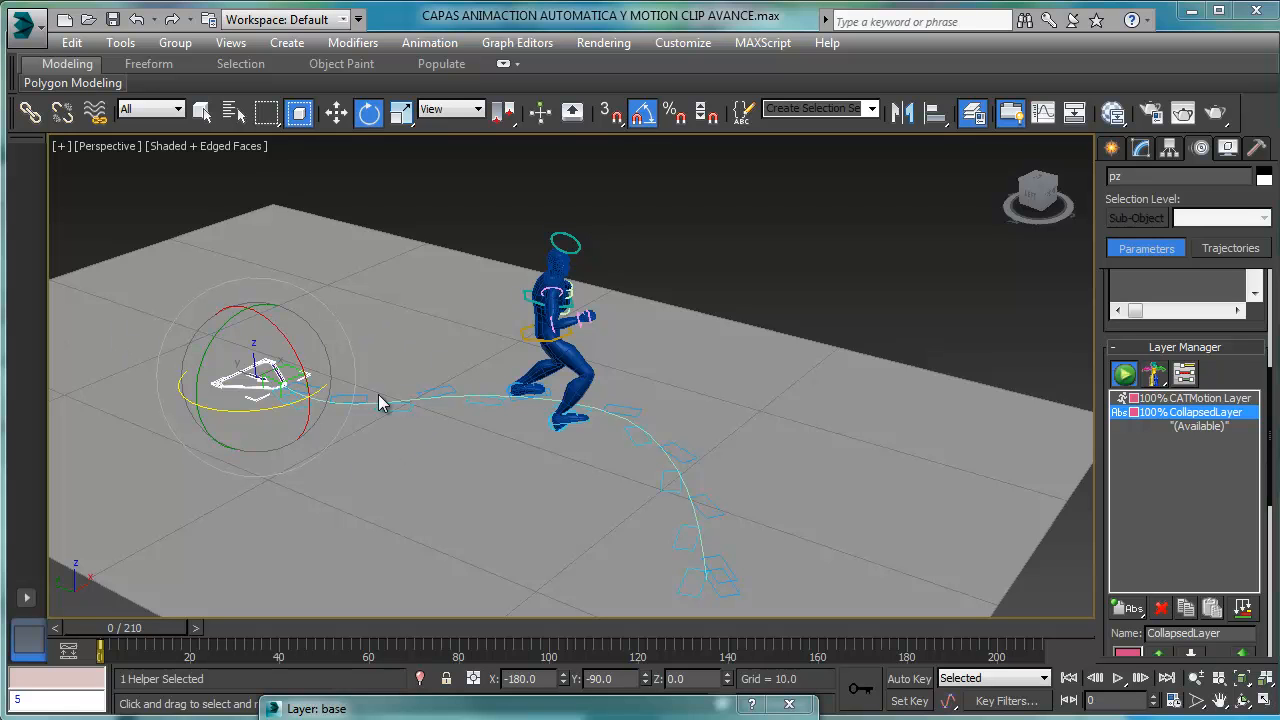
left_click_drag(1269, 430, 1249, 433)
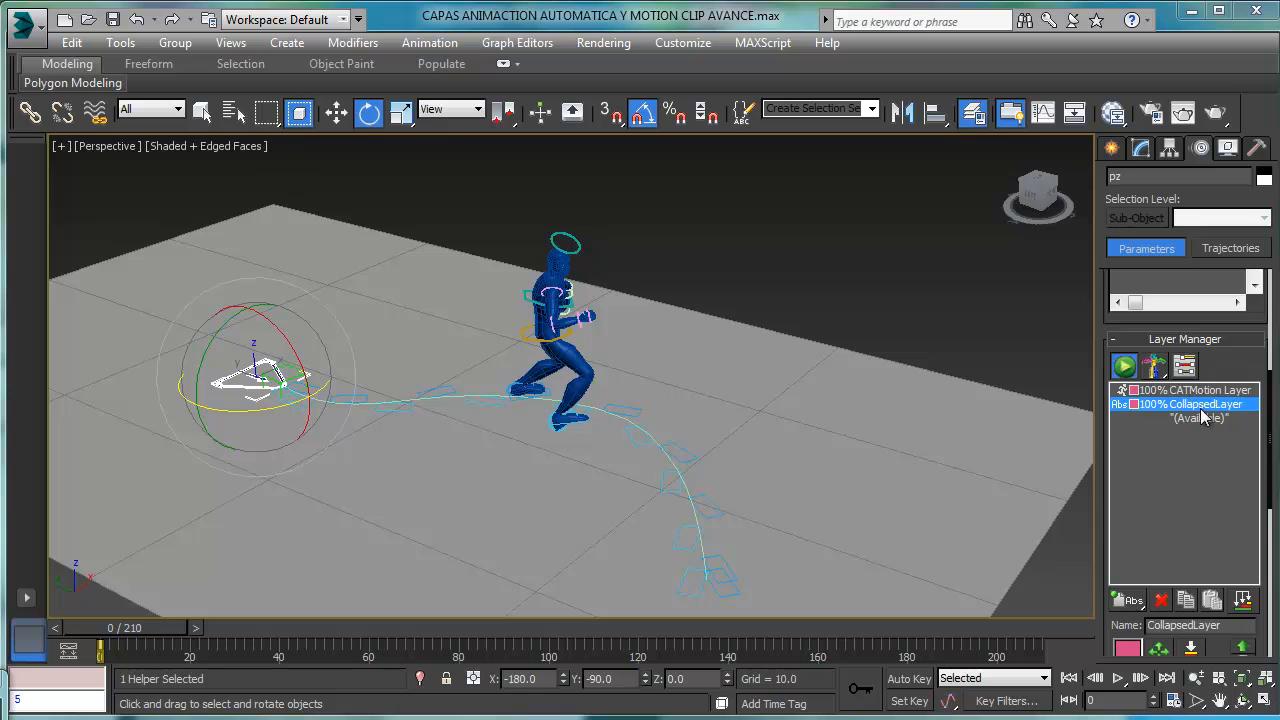
left_click_drag(1273, 468, 1258, 555)
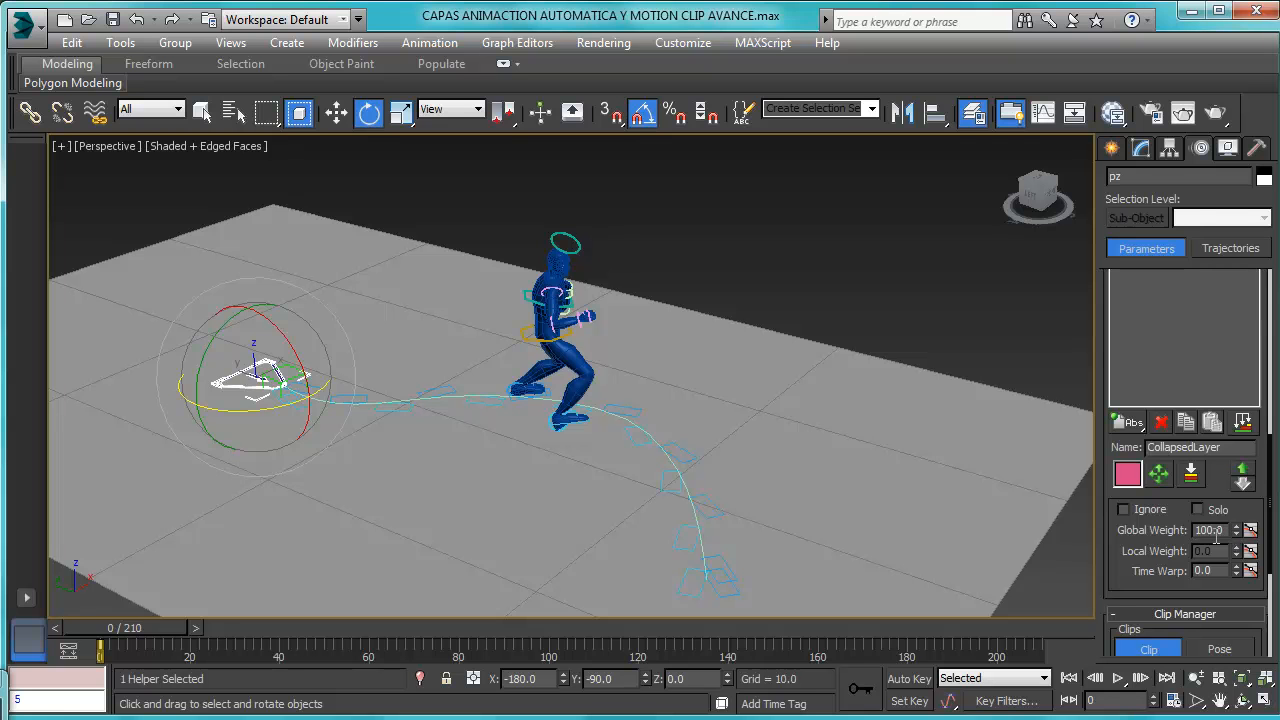
double_click(1224, 530)
left_click_drag(1240, 537, 1225, 712)
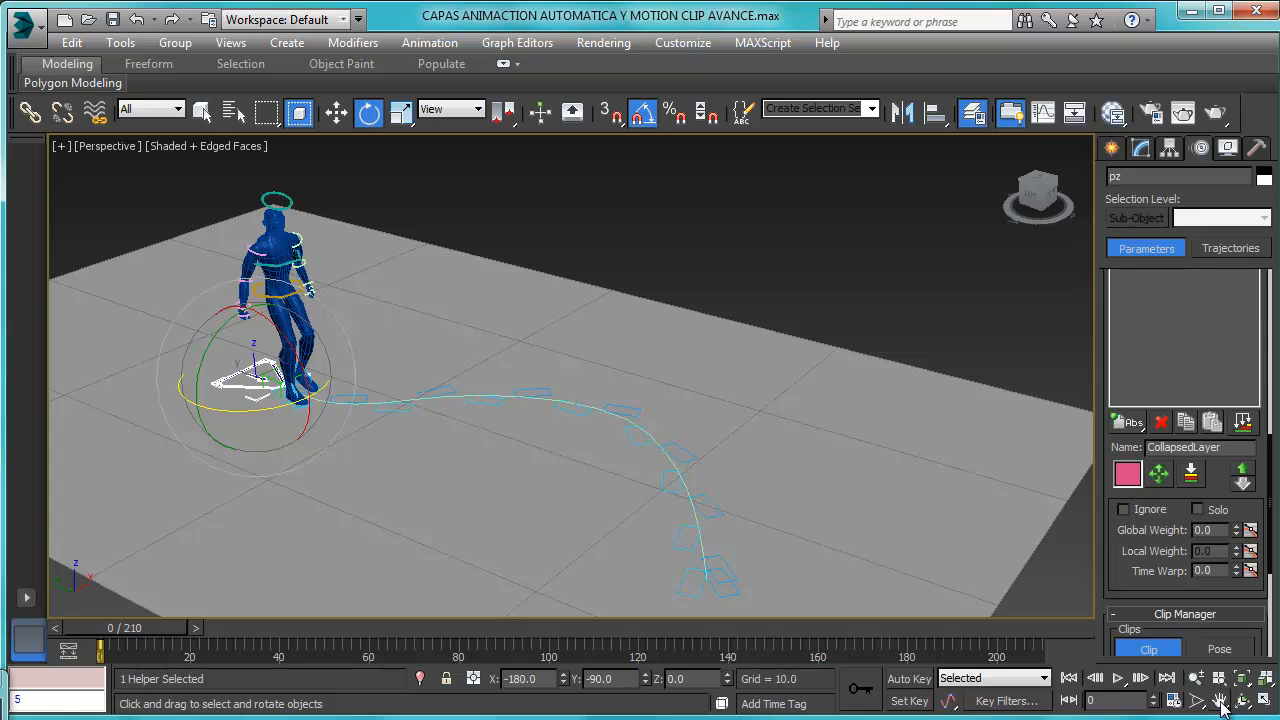
With Auto Key on, key the CollapsedLayer's Global Weight at 0 on frame 90 and at 100 on frame 100.
left_click_drag(149, 624, 604, 618)
key("e")
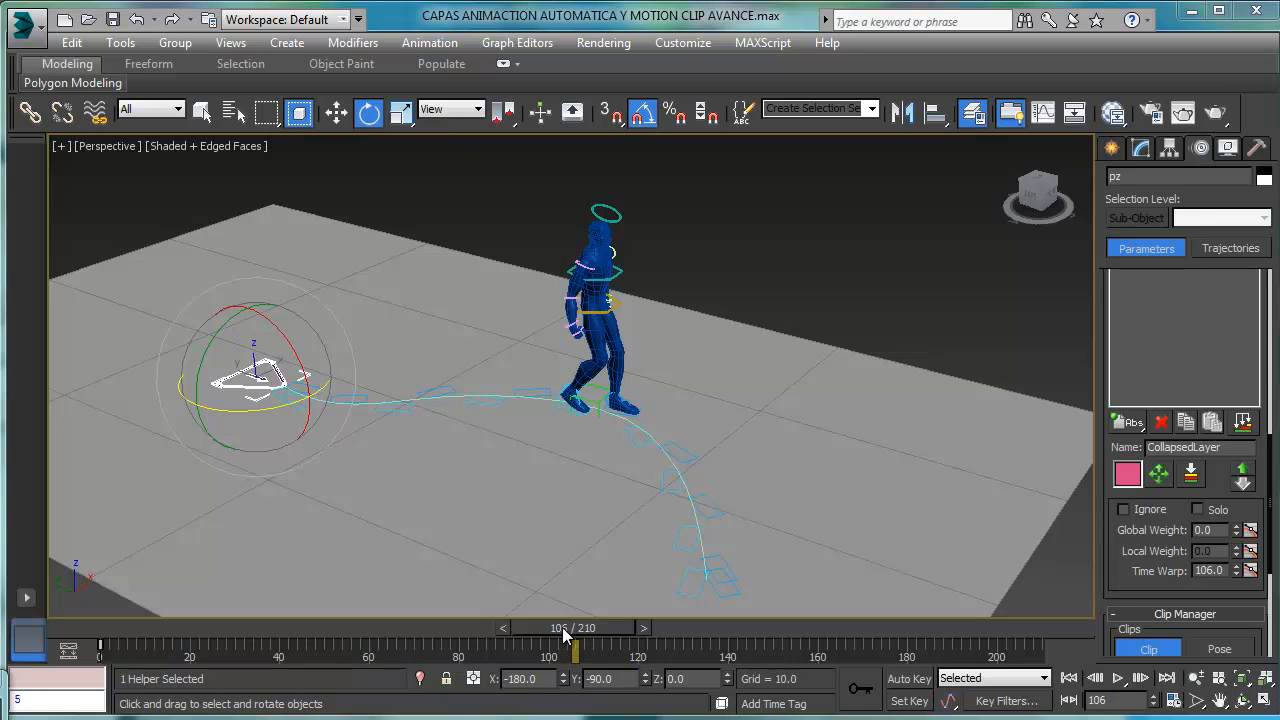
left_click(904, 679)
left_click_drag(605, 629, 538, 645)
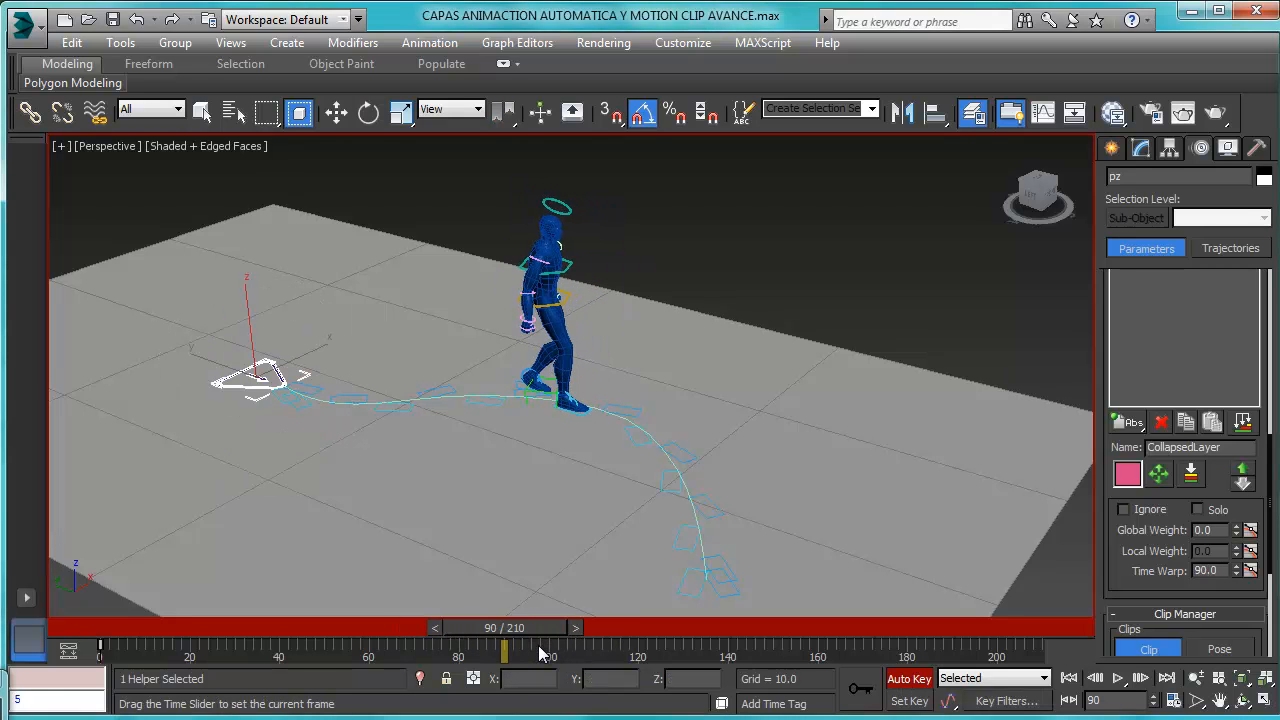
key("e")
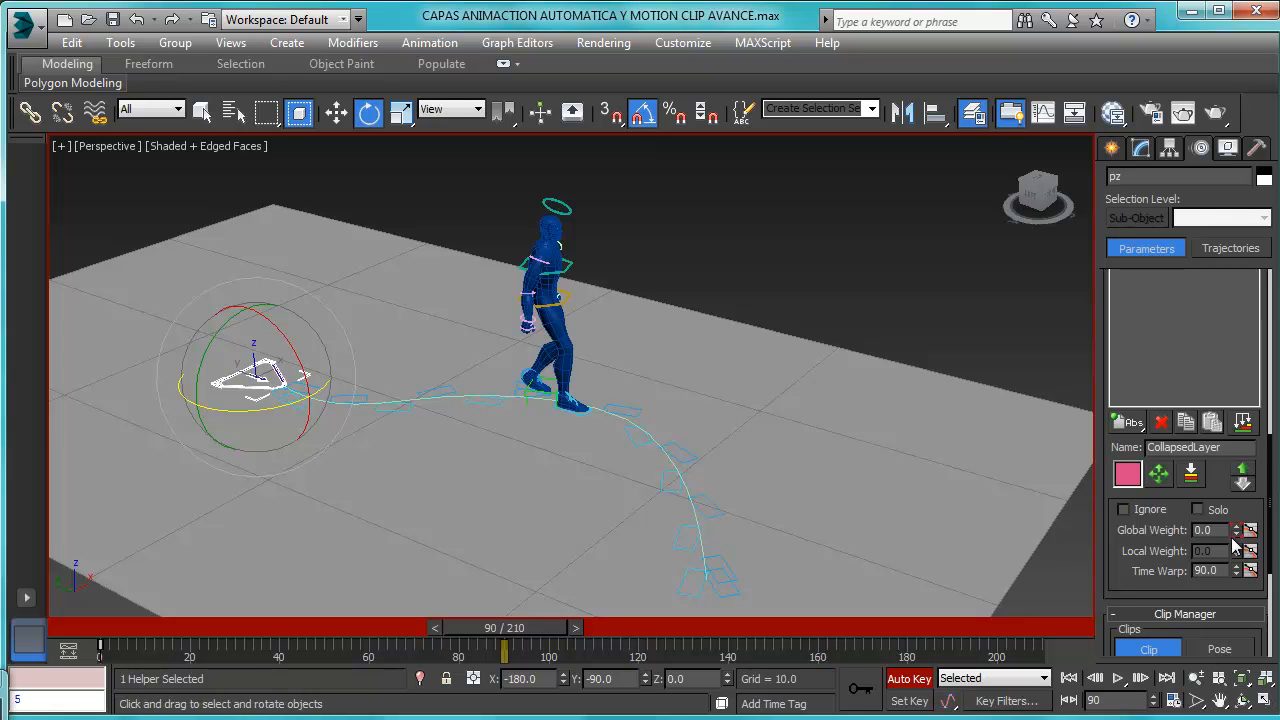
left_click_drag(540, 627, 590, 635)
key("e")
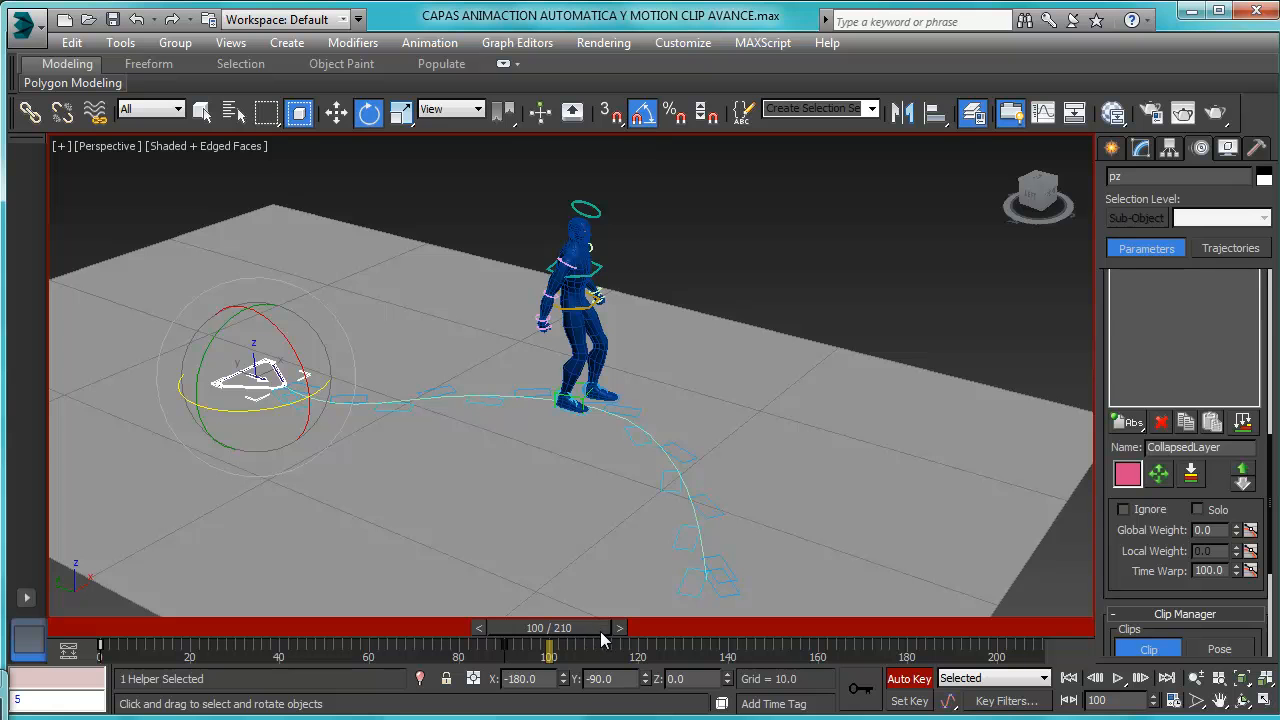
left_click_drag(1237, 533, 1240, 423)
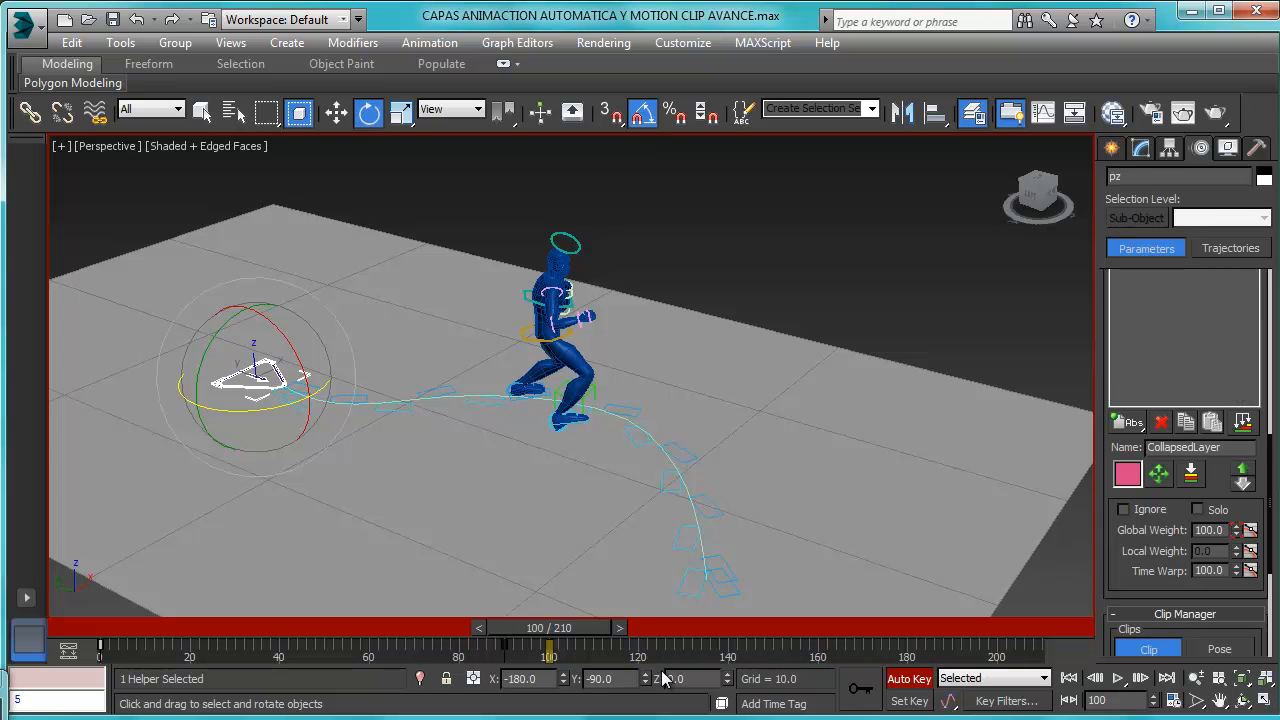
Examine how the right foot platform sits on the floor around frames 100 to 105.
mouse_move(565, 641)
left_mouse_down()
mouse_move(317, 652)
mouse_move(569, 643)
left_mouse_up()
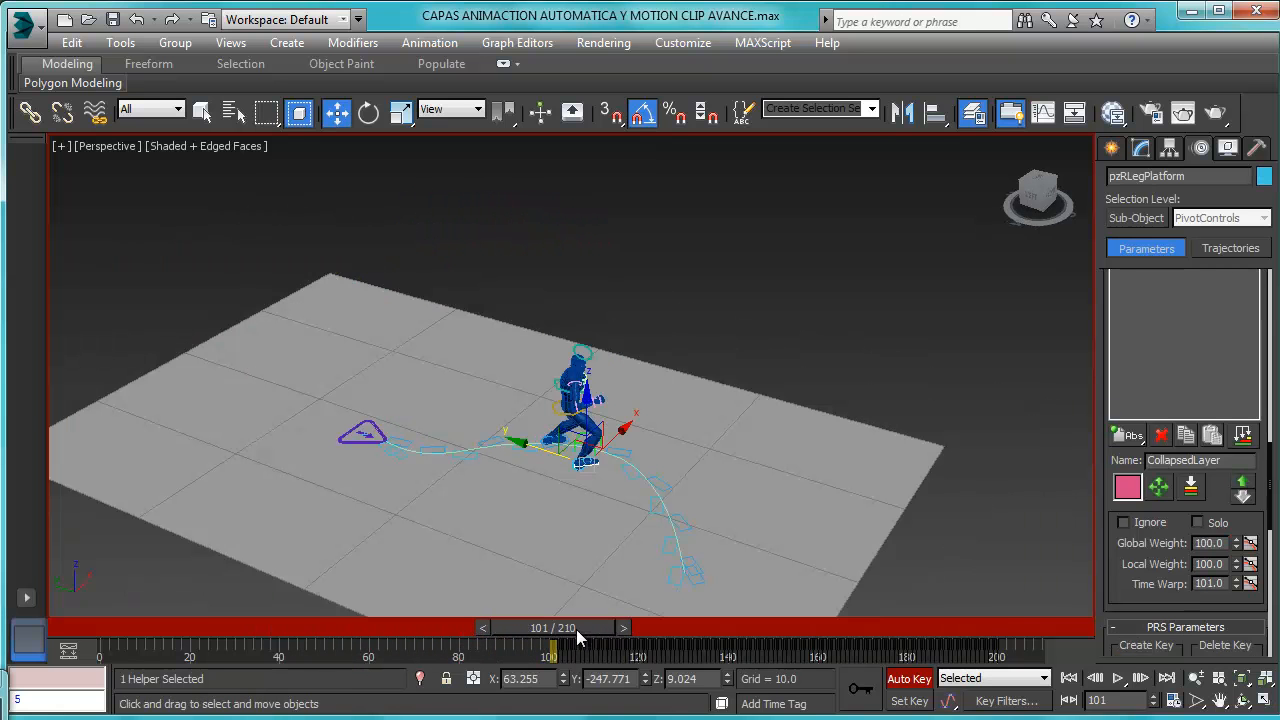
left_click_drag(576, 629, 575, 675)
key("w")
scroll(624, 512, "up", 5)
middle_click_drag(549, 394, 575, 424, "alt")
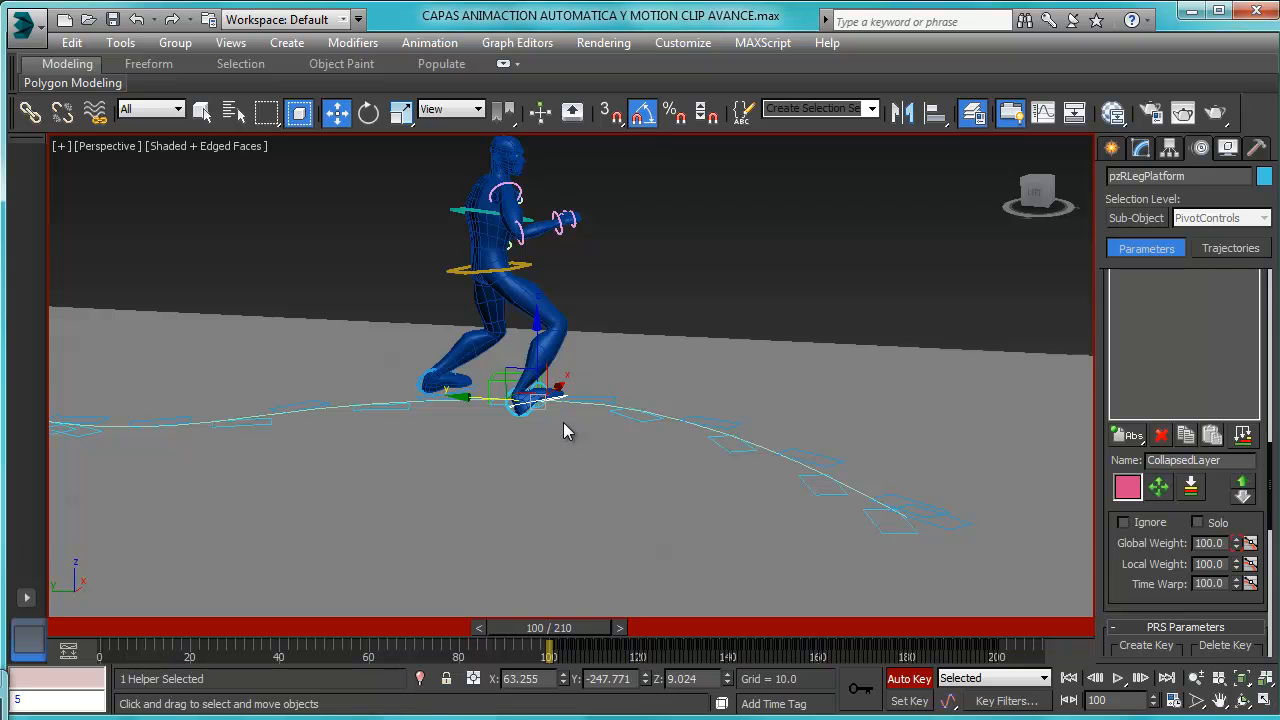
mouse_move(560, 427)
middle_mouse_down("alt")
mouse_move(545, 429)
mouse_move(580, 426)
mouse_move(525, 428)
mouse_move(530, 412)
mouse_move(565, 408)
middle_mouse_up("alt")
middle_click_drag(577, 410, 546, 435, "alt")
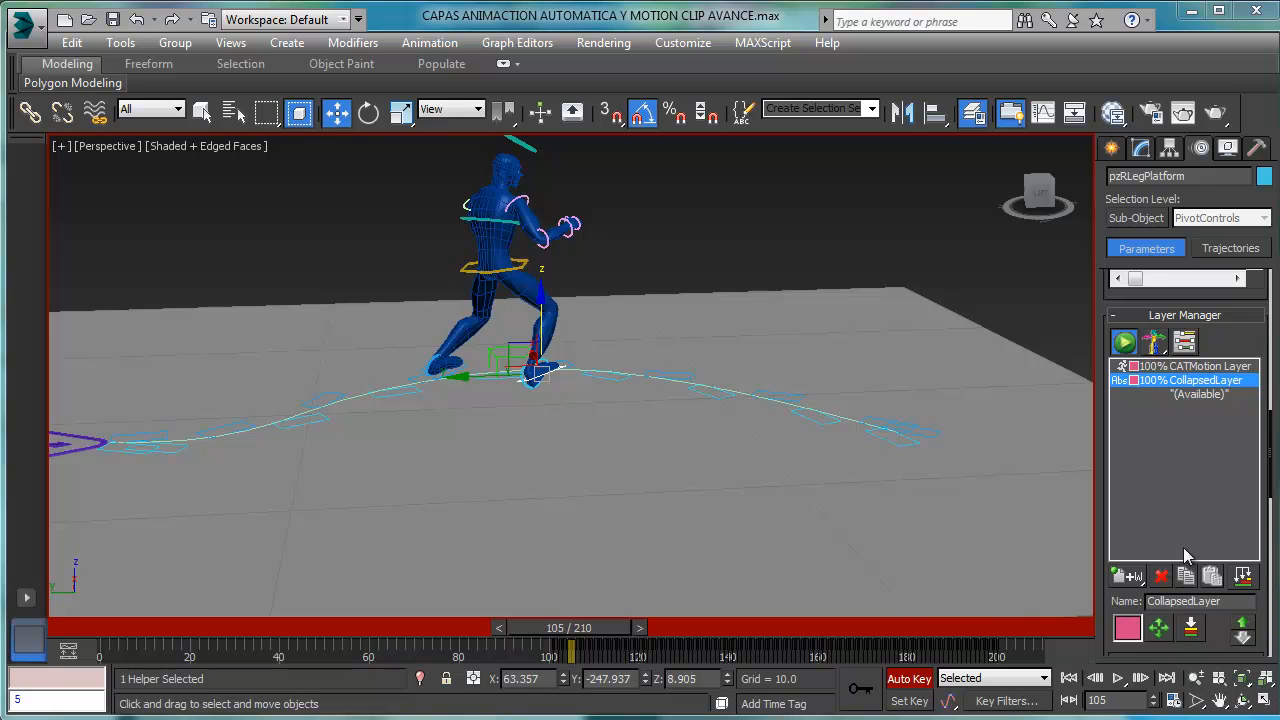
Add an Adjustment World layer after the CollapsedLayer, go to frame 101 and turn off Auto Key.
left_click(1133, 578)
left_click_drag(1133, 585, 1128, 666)
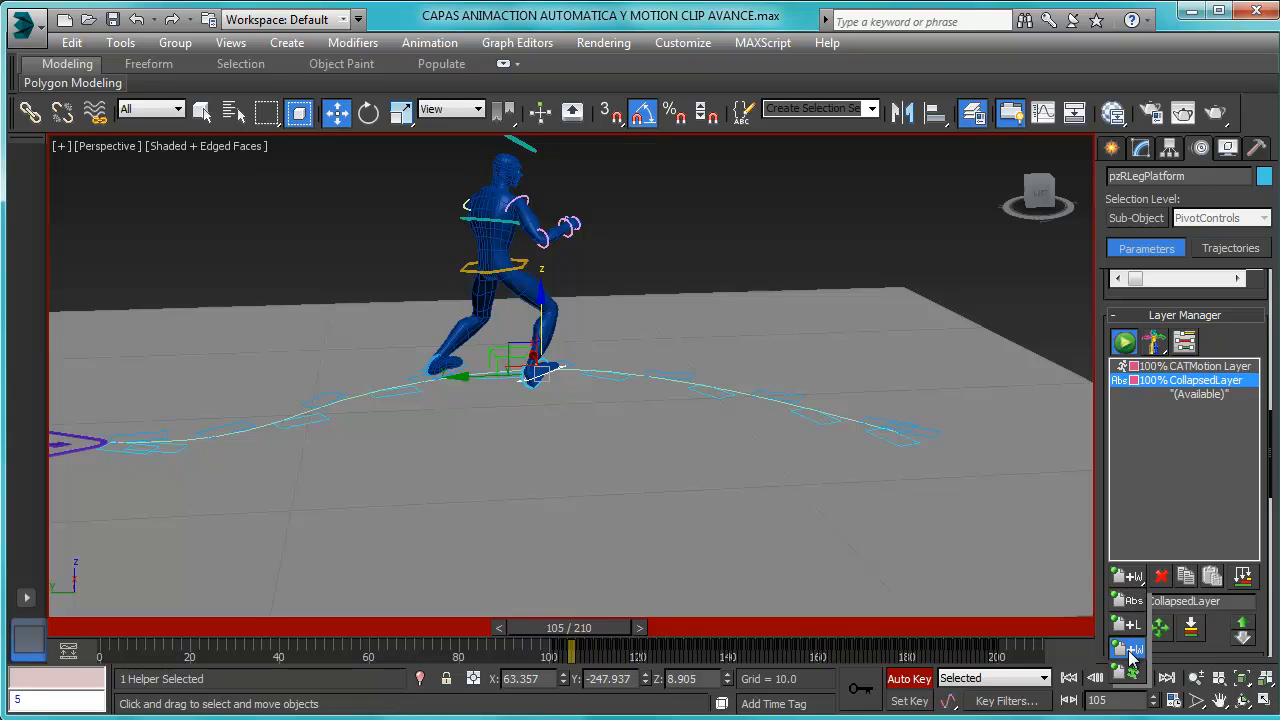
left_click_drag(1130, 652, 1130, 652)
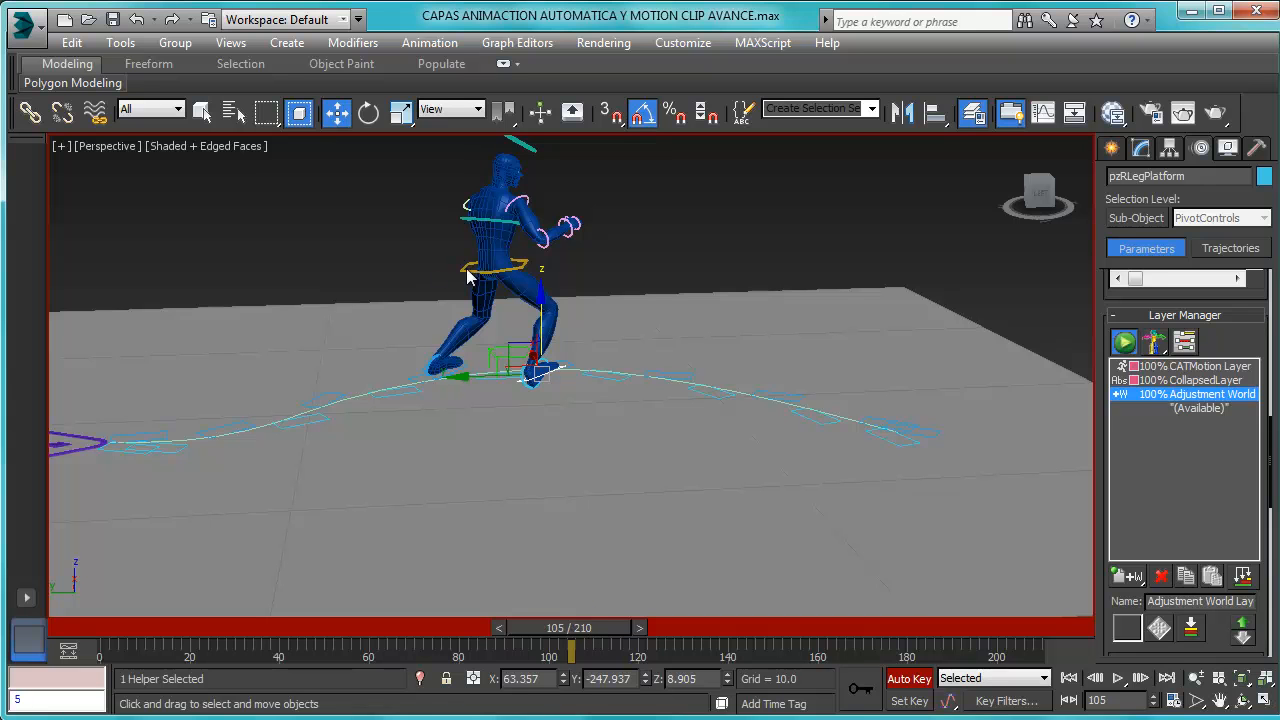
mouse_move(597, 625)
left_mouse_down()
mouse_move(235, 627)
mouse_move(148, 654)
mouse_move(298, 665)
mouse_move(446, 651)
mouse_move(528, 626)
mouse_move(781, 600)
mouse_move(884, 564)
mouse_move(949, 564)
mouse_move(571, 606)
mouse_move(584, 605)
left_mouse_up()
key("w")
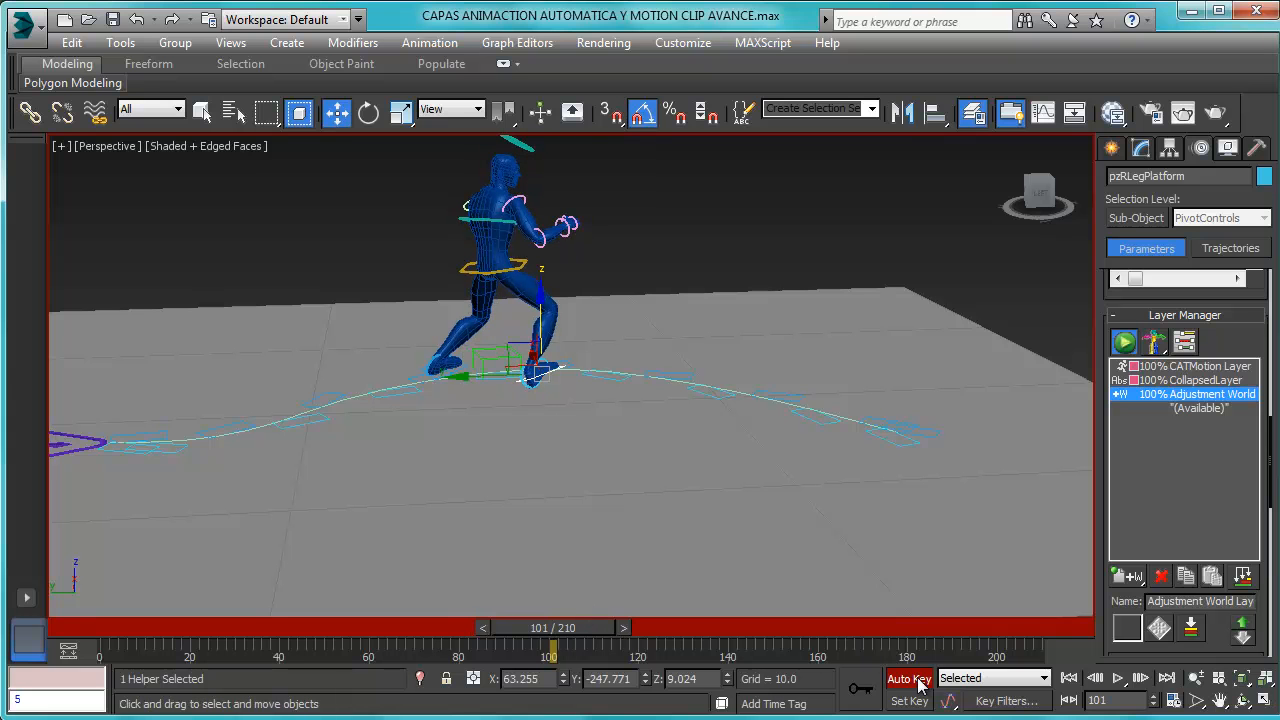
left_click(916, 680)
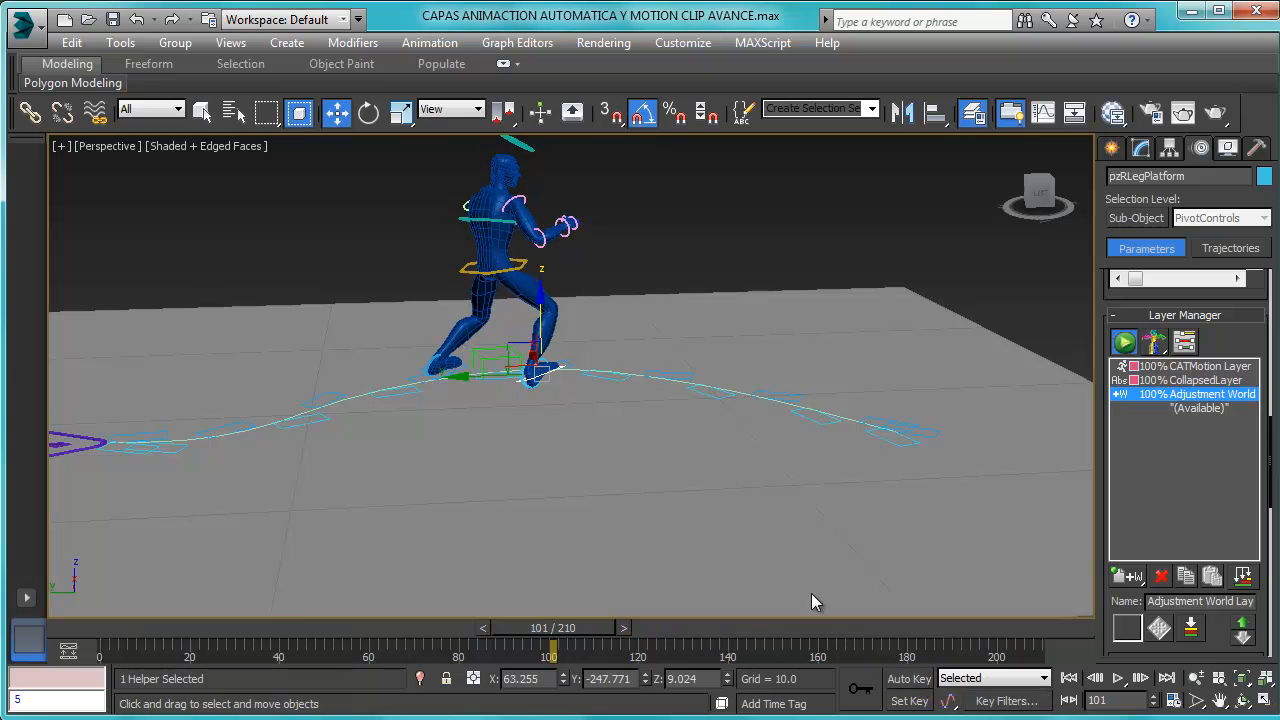
Lower the right foot platform to about Z 1.9 so the sole rests on the floor.
middle_click_drag(558, 433, 586, 429)
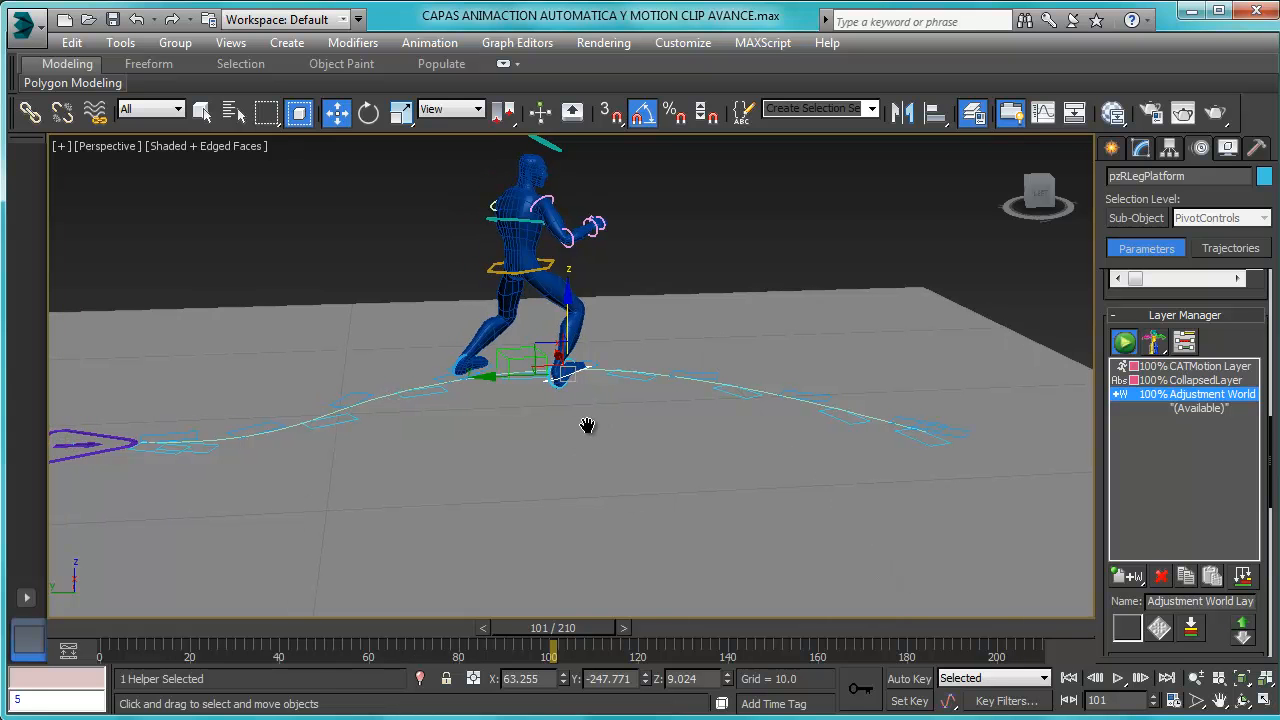
scroll(587, 428, "up", 5)
scroll(590, 385, "down", 3)
scroll(626, 433, "up", 4)
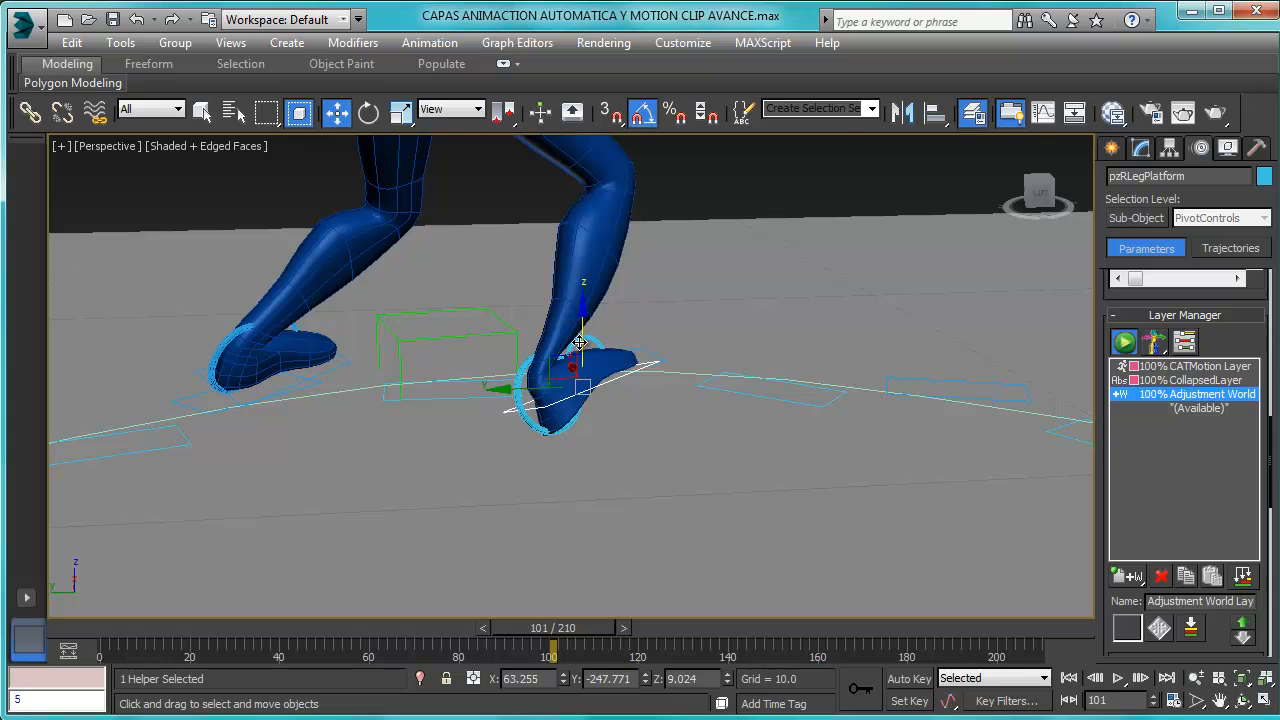
middle_click_drag(590, 370, 481, 356, "alt")
left_click_drag(581, 345, 613, 397)
key("e")
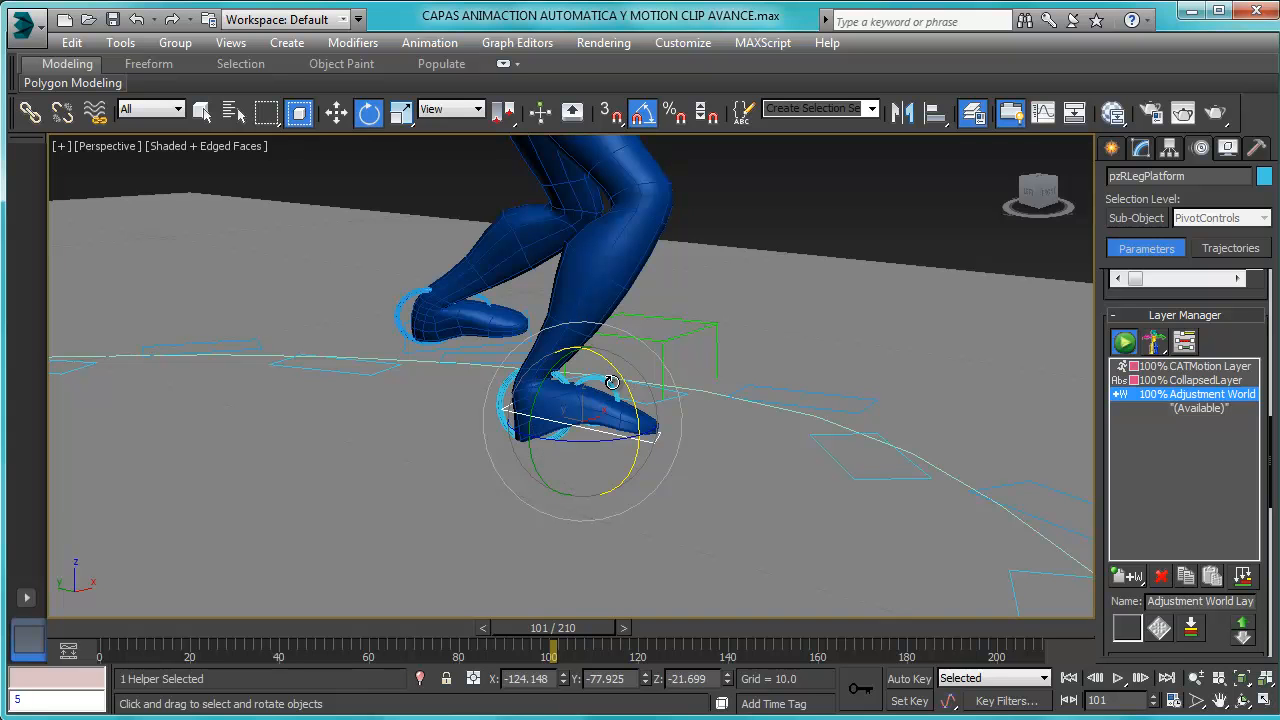
key("w")
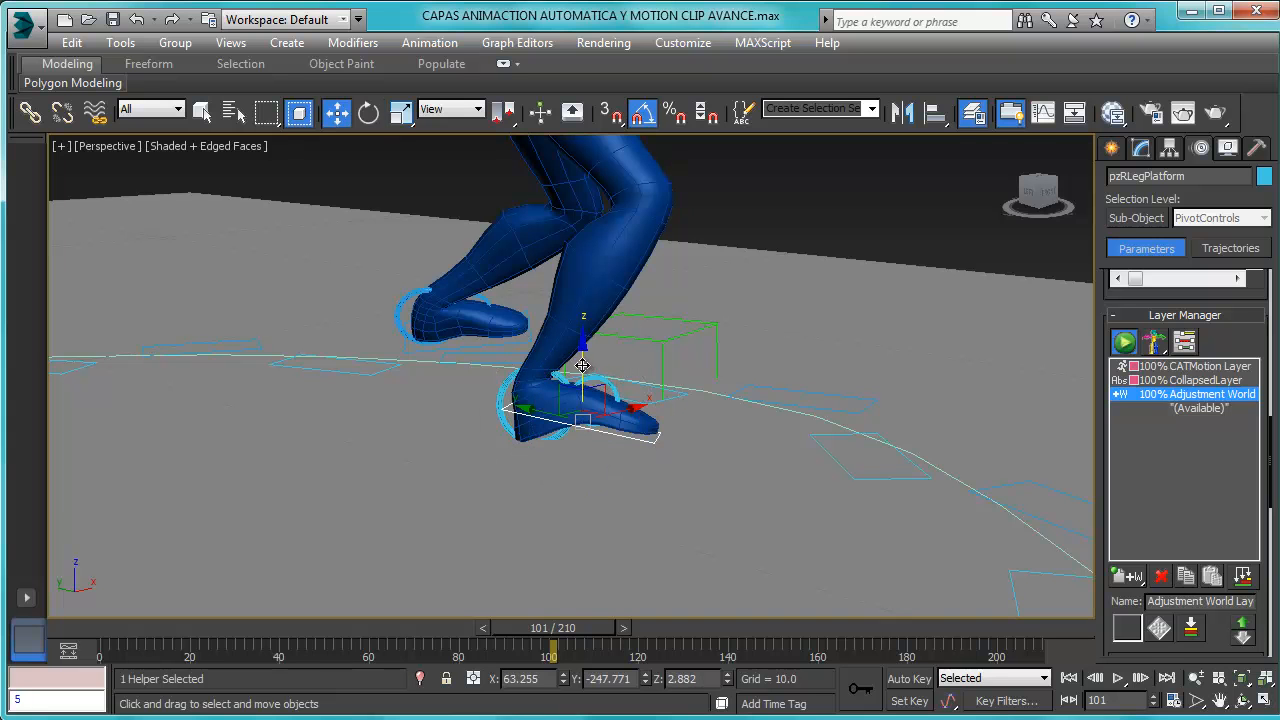
middle_click_drag(583, 378, 433, 389, "alt")
middle_click_drag(787, 350, 622, 341, "alt")
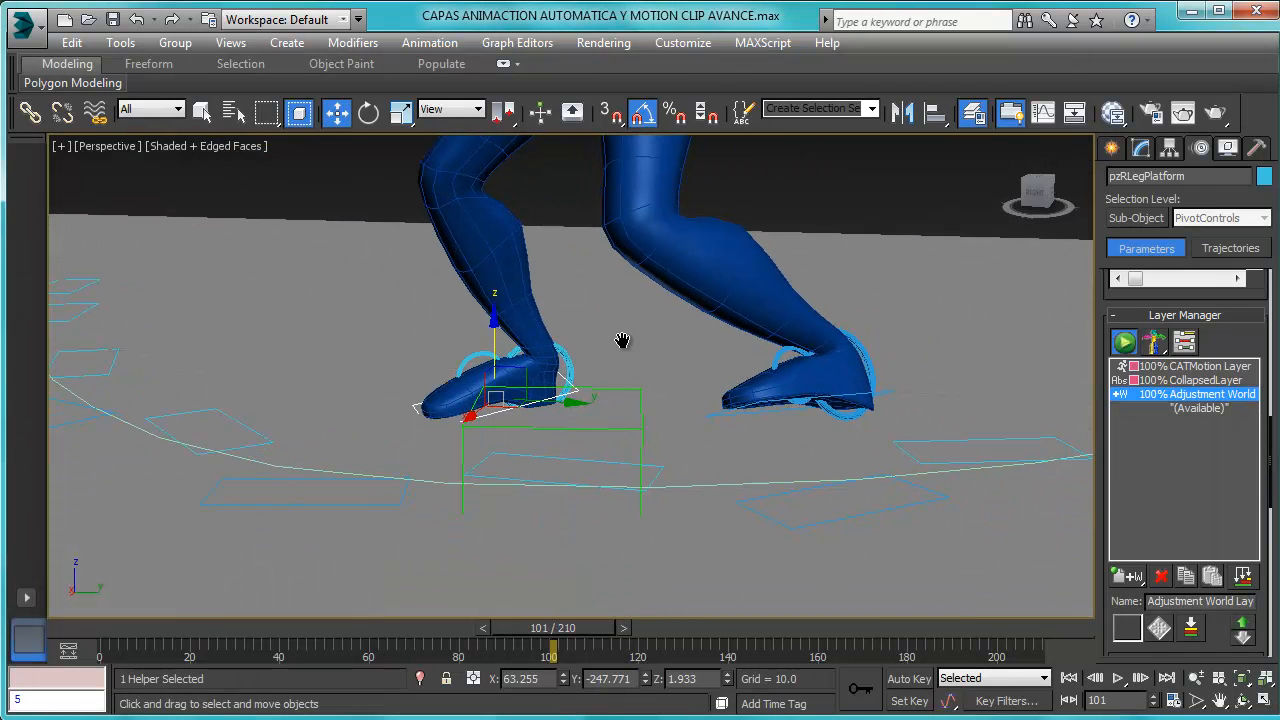
Select the left foot platform, then rotate and lower it to about Z 0.8 so the foot meets the floor.
left_click(788, 400)
left_click_drag(806, 363, 788, 415)
key("e")
left_click_drag(796, 410, 795, 426)
middle_click_drag(761, 430, 849, 437, "alt")
key("w")
left_click_drag(801, 391, 802, 397)
middle_click_drag(757, 447, 650, 567, "alt")
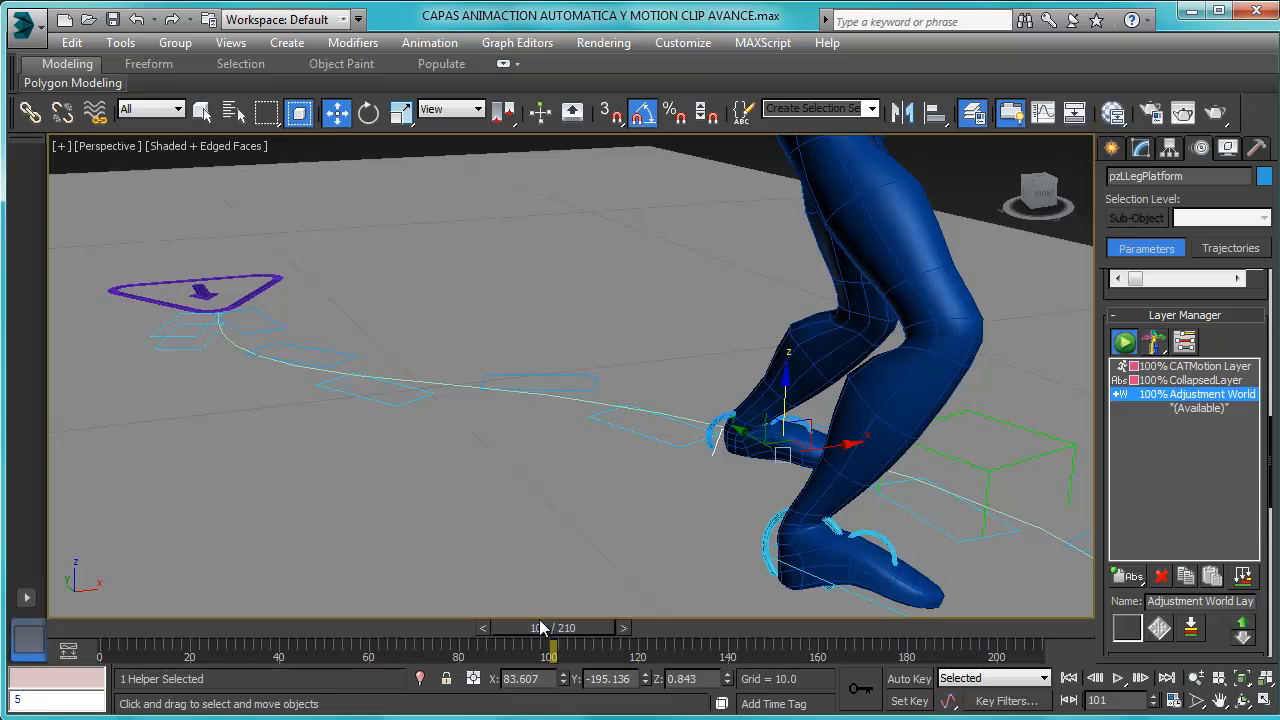
Scrub through the kick and back to frame 0 to check the adjusted feet.
left_click_drag(533, 625, 605, 627)
scroll(643, 522, "down", 4)
middle_click_drag(643, 522, 521, 485)
left_click_drag(617, 634, 120, 648)
key("w")
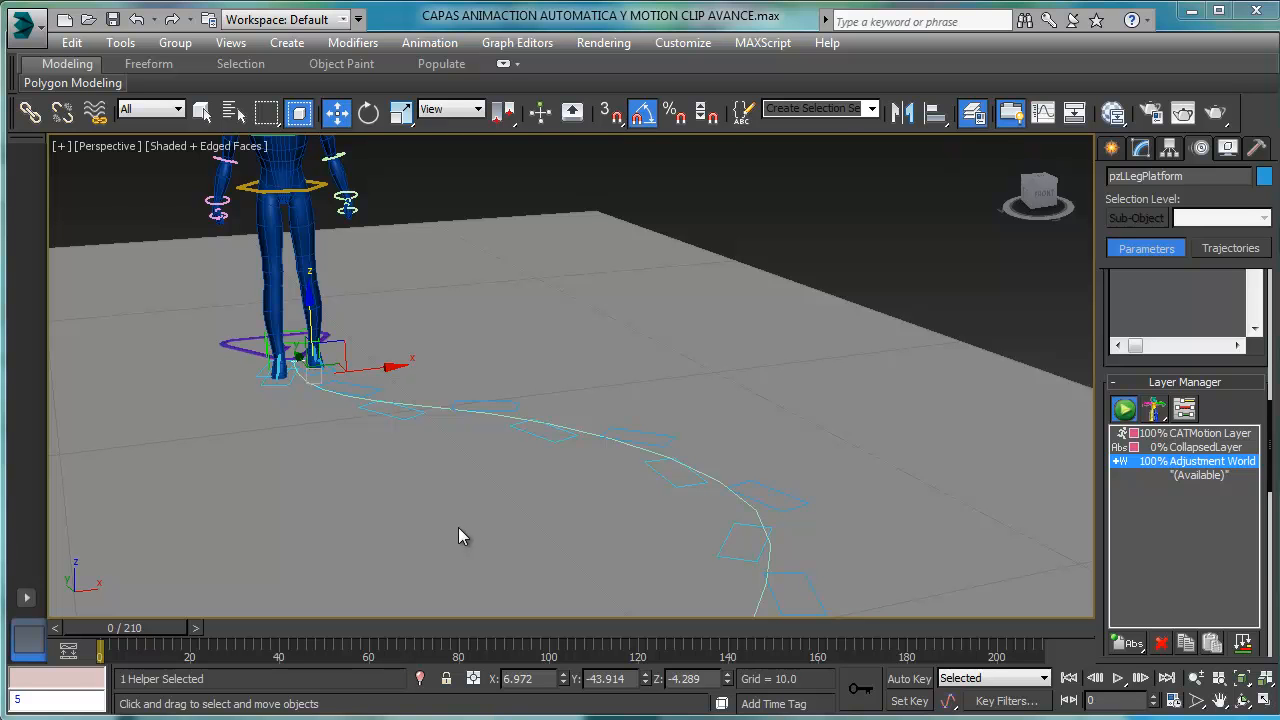
Set the Adjustment World layer's Global Weight to 0 at frame 0.
scroll(1249, 436, "down", 5)
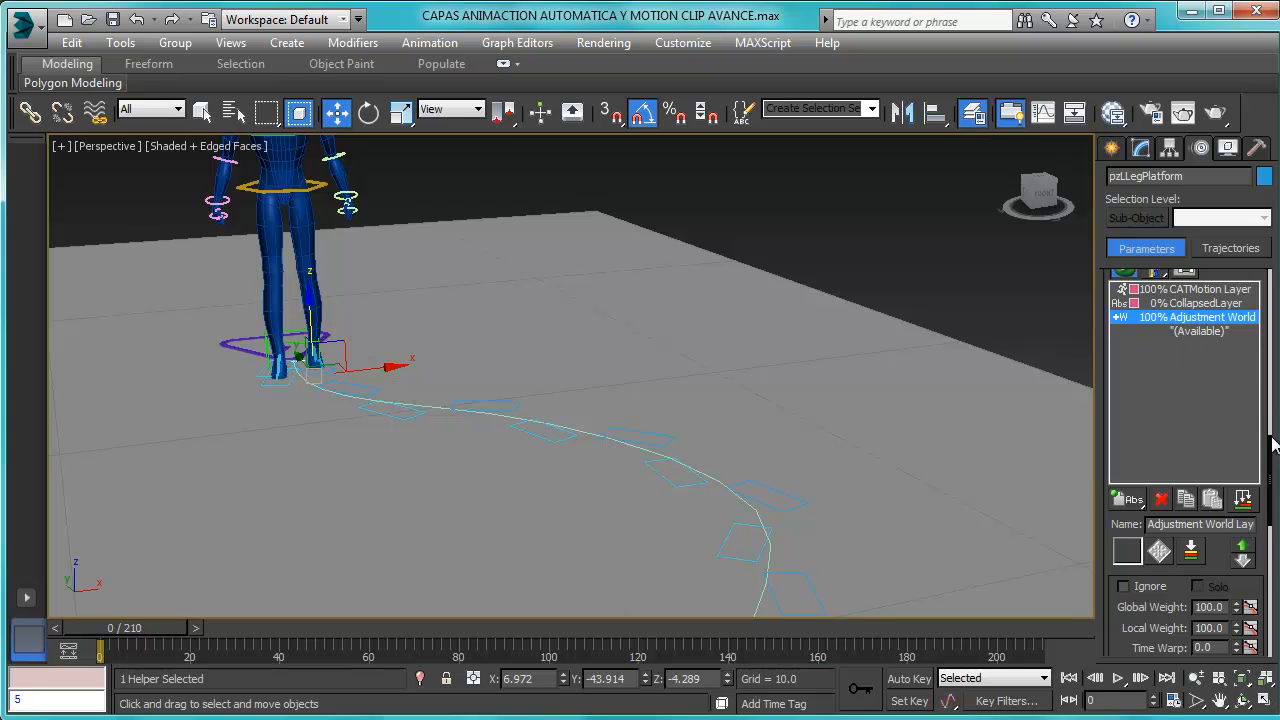
scroll(1273, 443, "down", 3)
left_click_drag(1237, 532, 1220, 663)
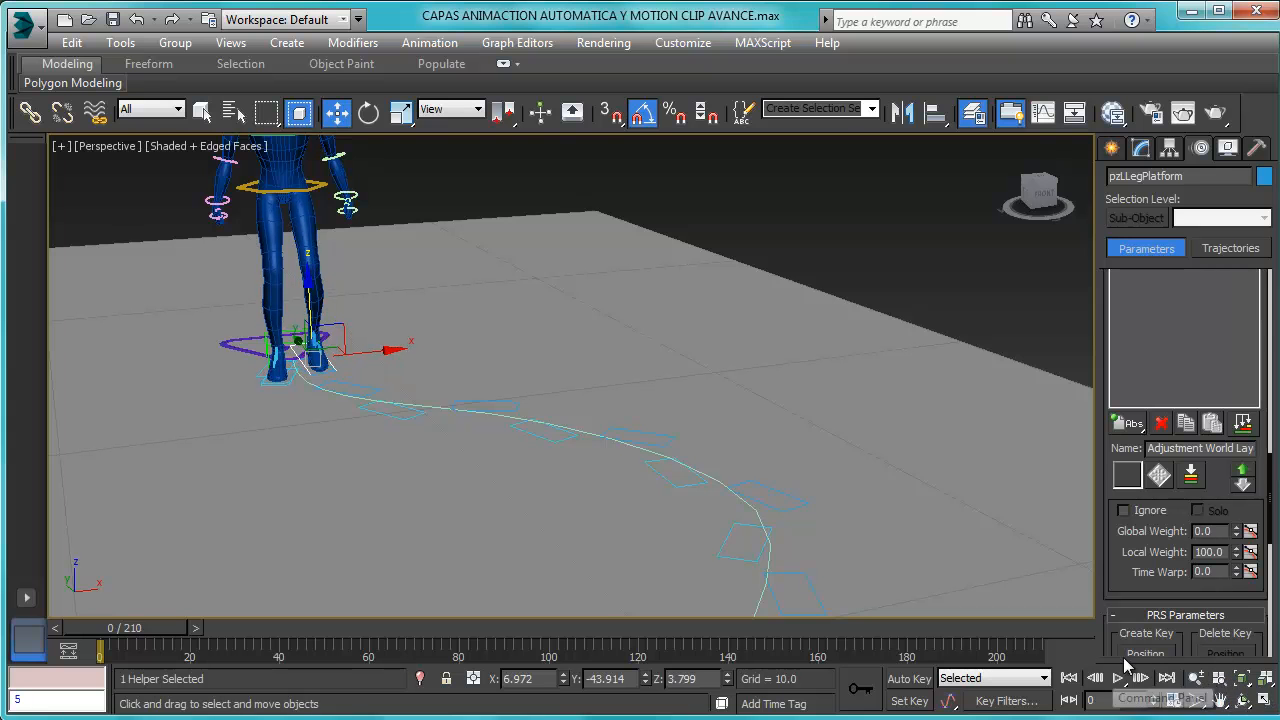
With Auto Key on, key the Adjustment World layer's Global Weight at 0 on frame 90 and raise it on frame 101.
left_click(909, 679)
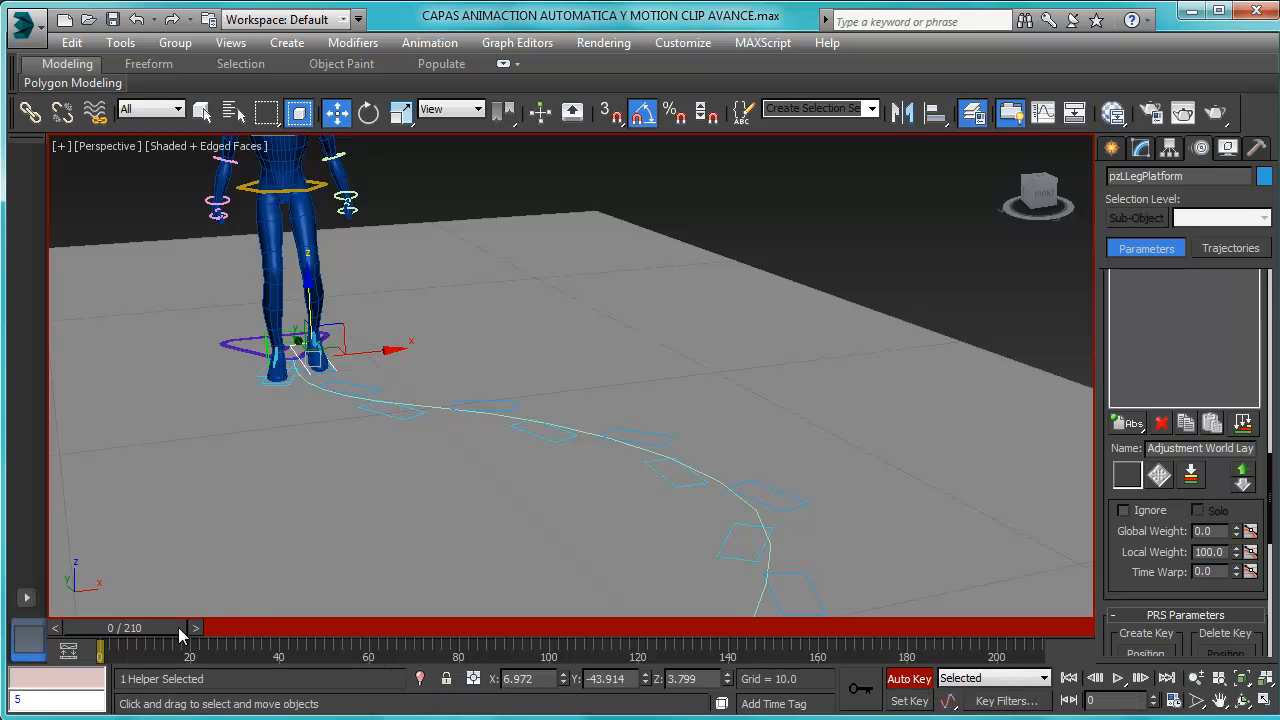
left_click_drag(143, 625, 525, 653)
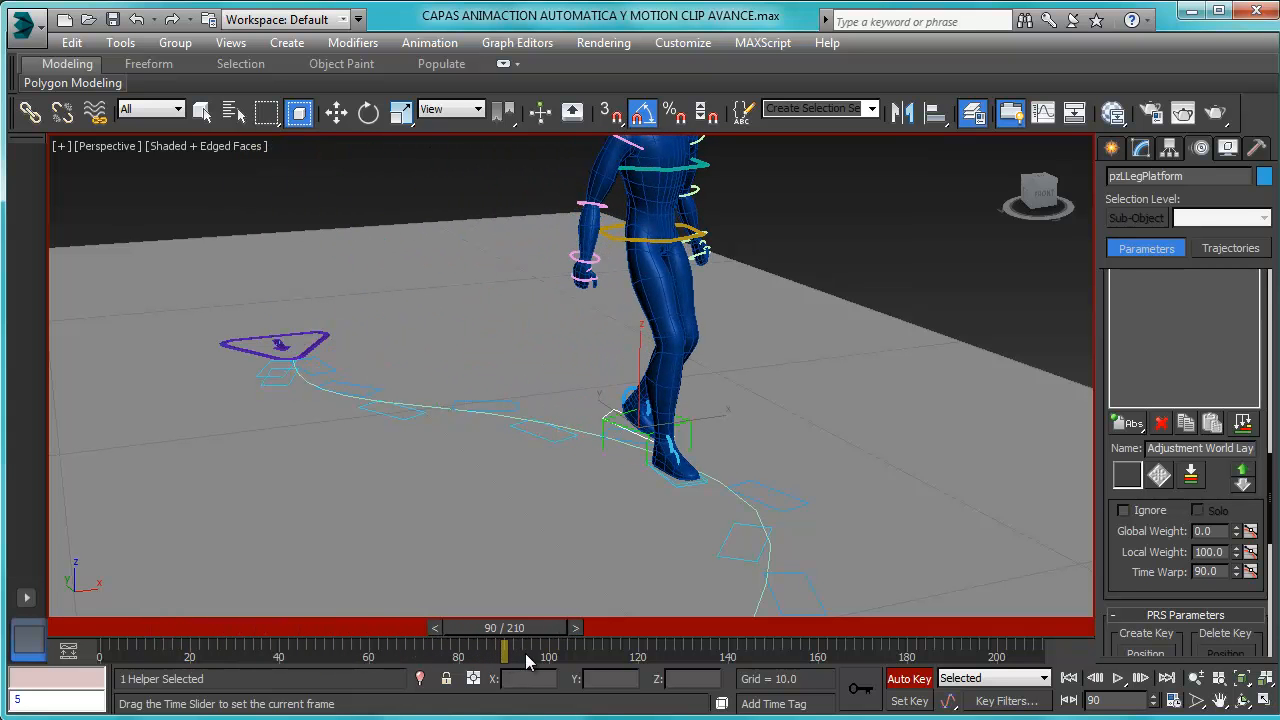
key("w")
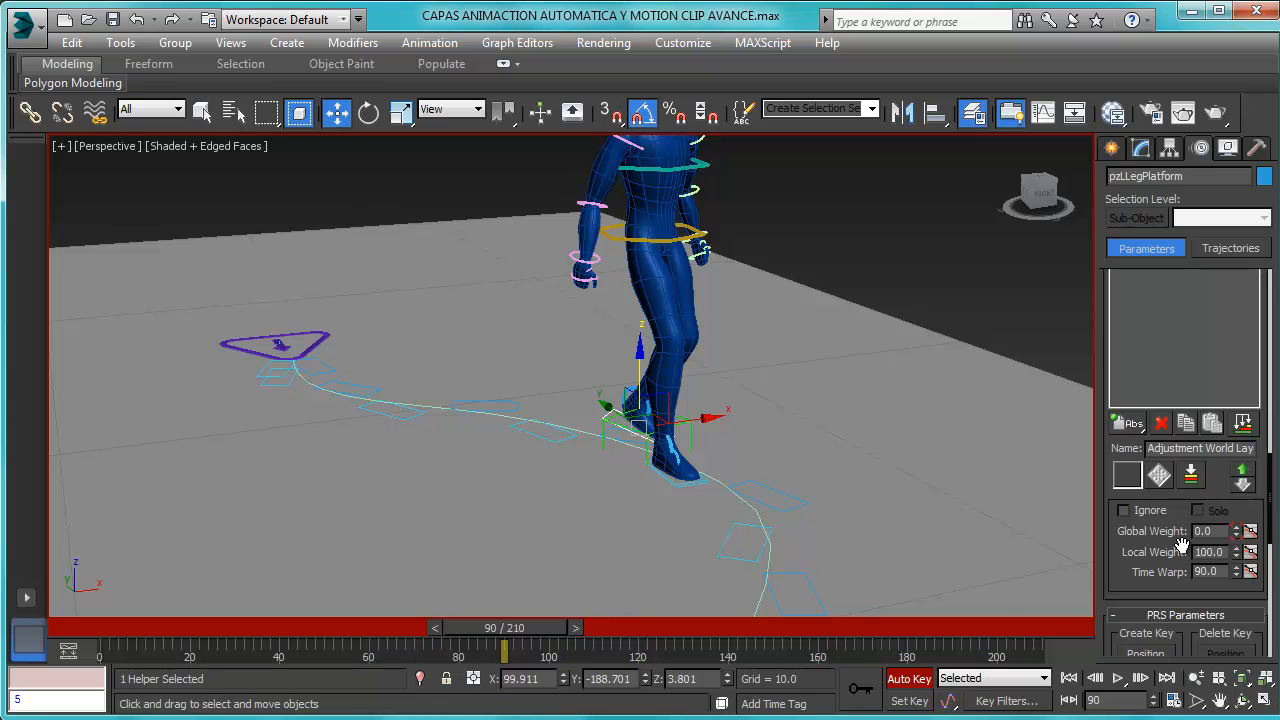
left_click_drag(539, 633, 588, 632)
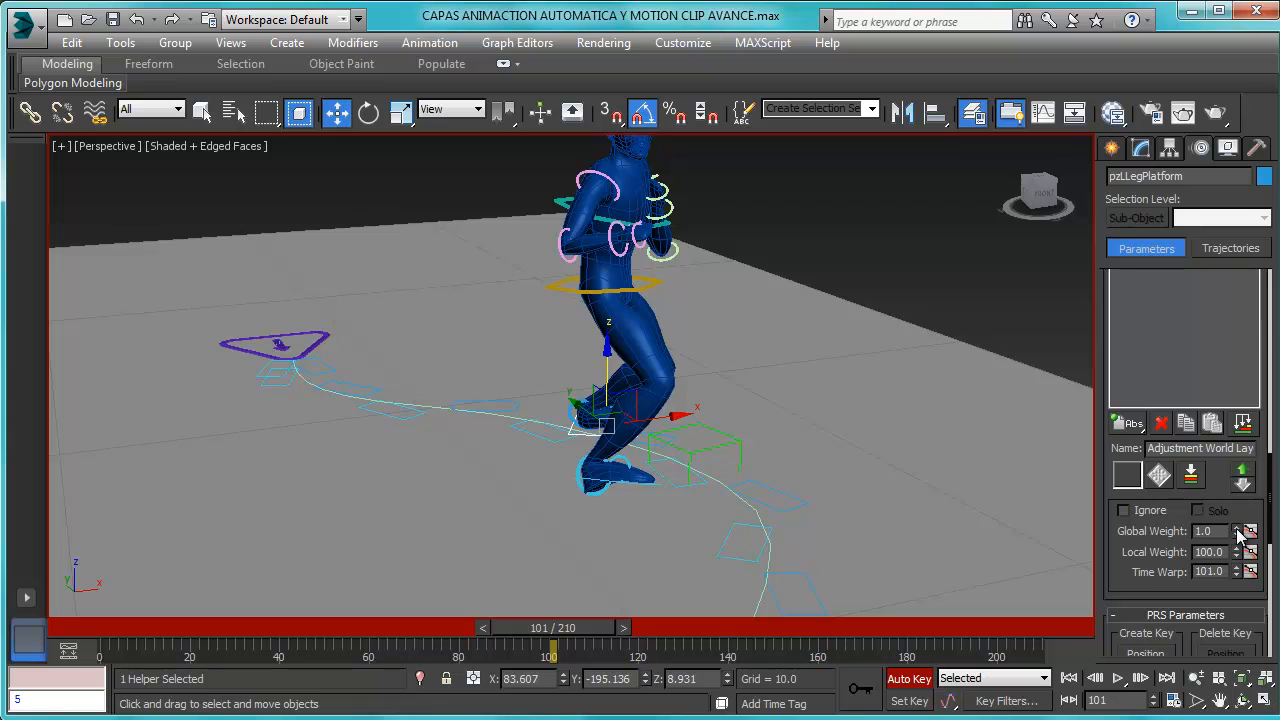
left_click_drag(1241, 530, 1228, 400)
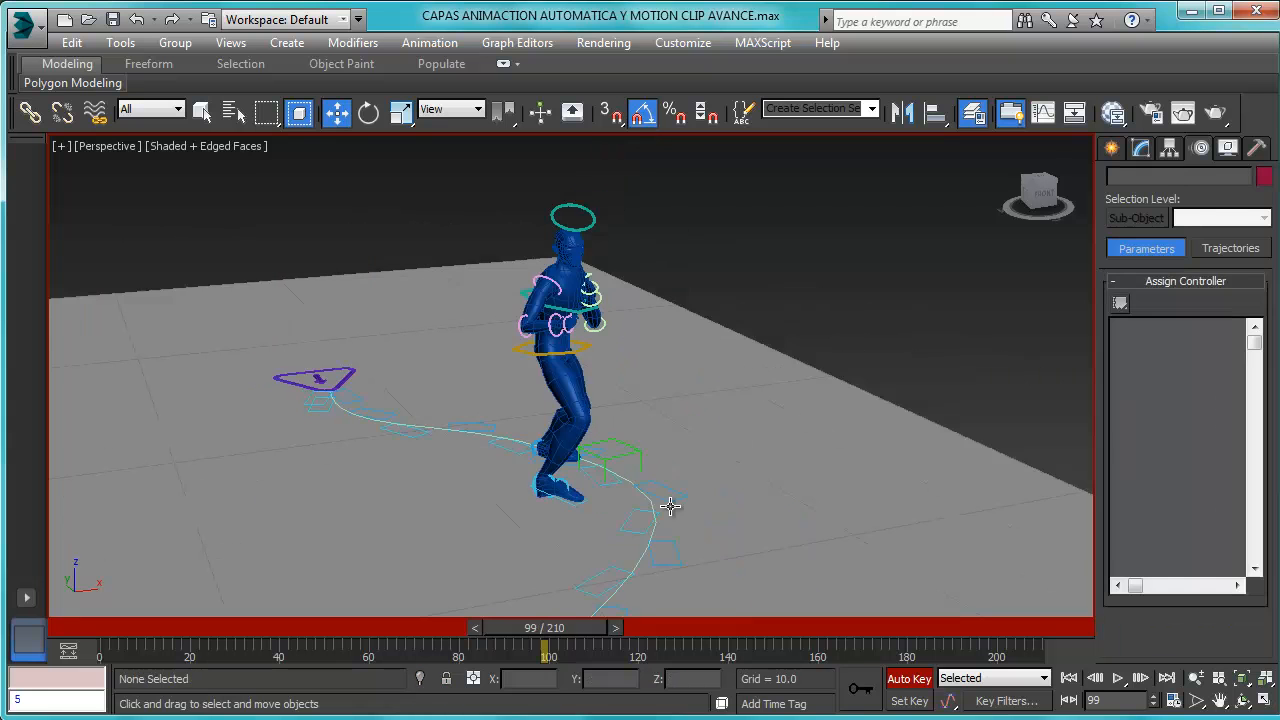
Clear the selection and scrub from frame 99 back to frame 0 to review the walk-to-kick blend.
left_click(670, 500)
left_click(781, 420)
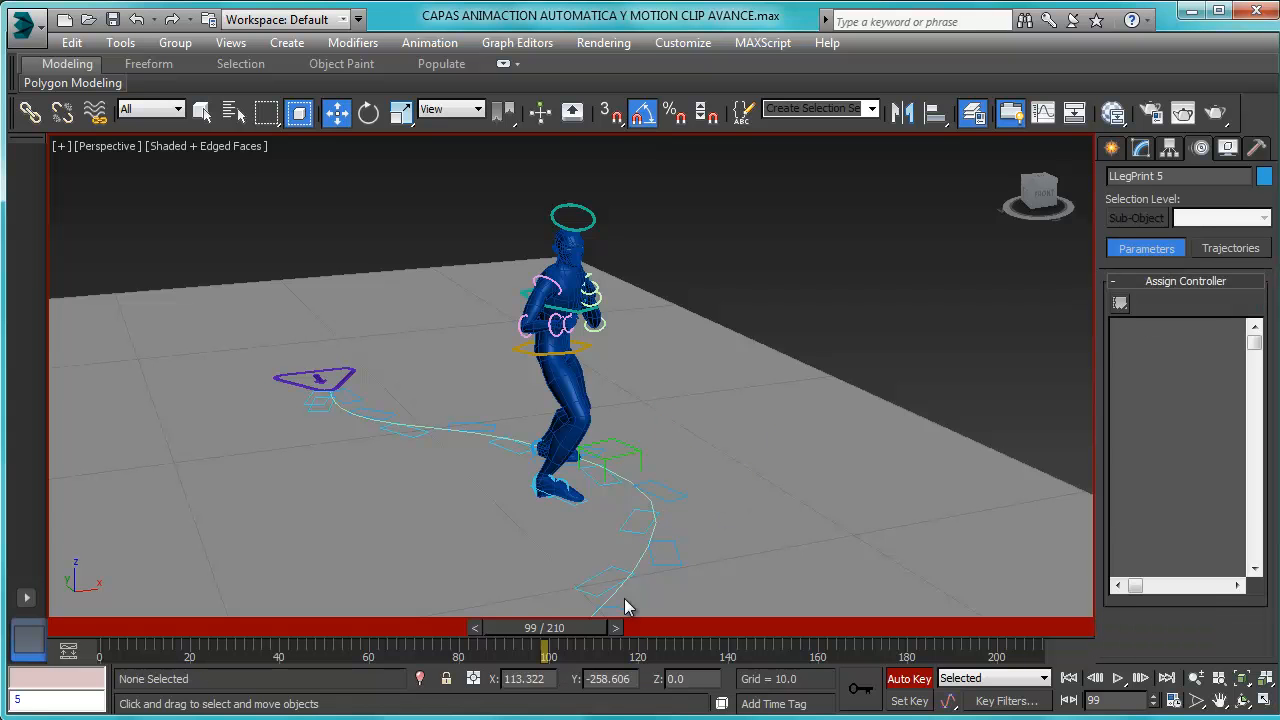
scroll(651, 494, "up", 2)
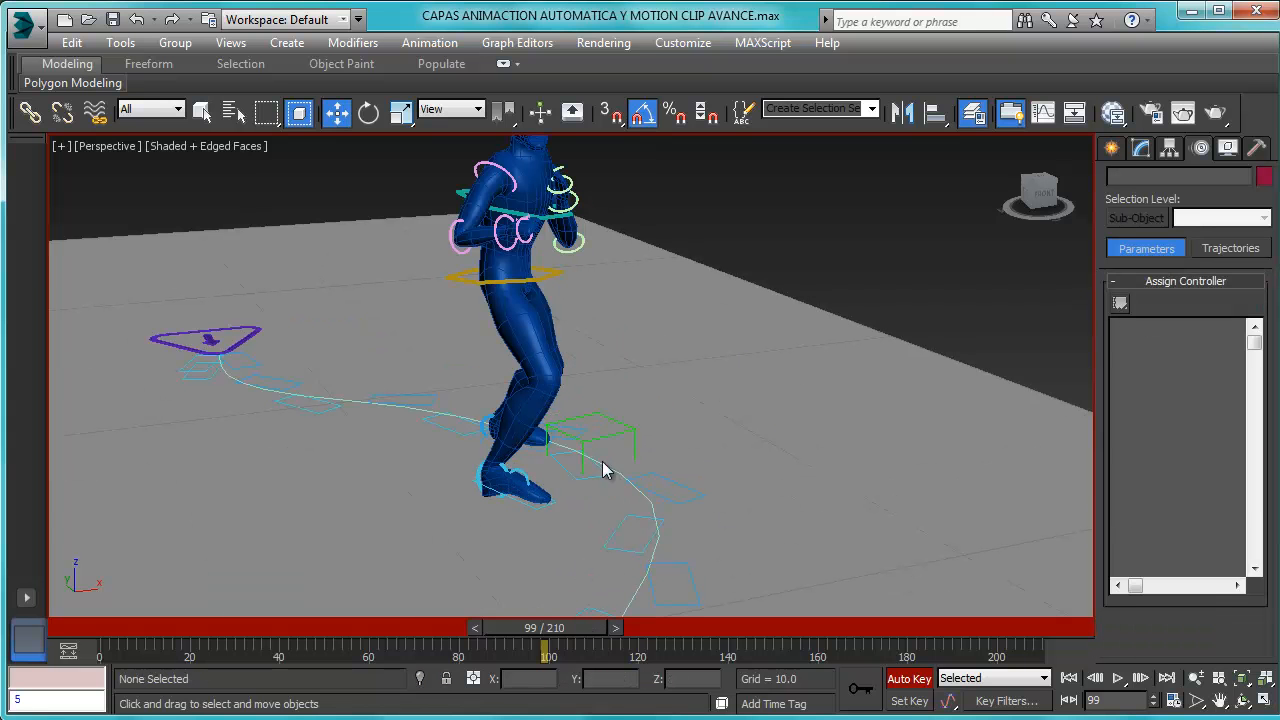
scroll(640, 390, "down", 2)
left_click_drag(557, 627, 133, 638)
key("w")
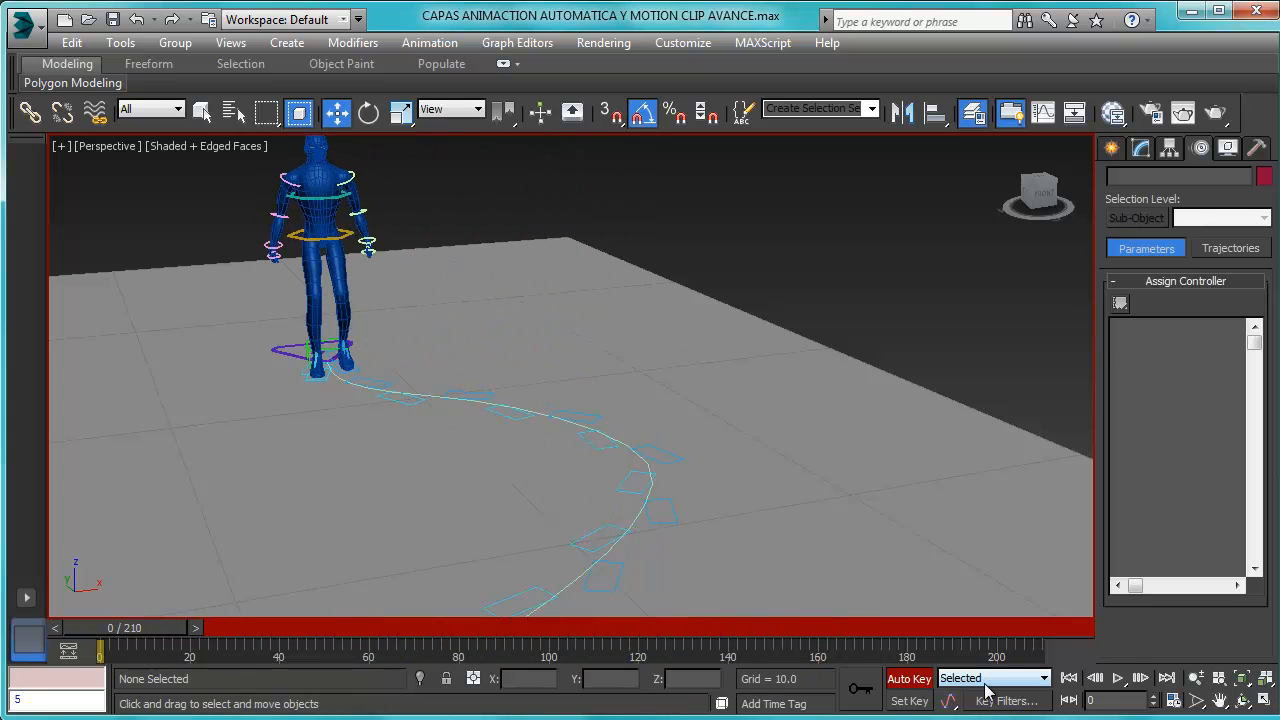